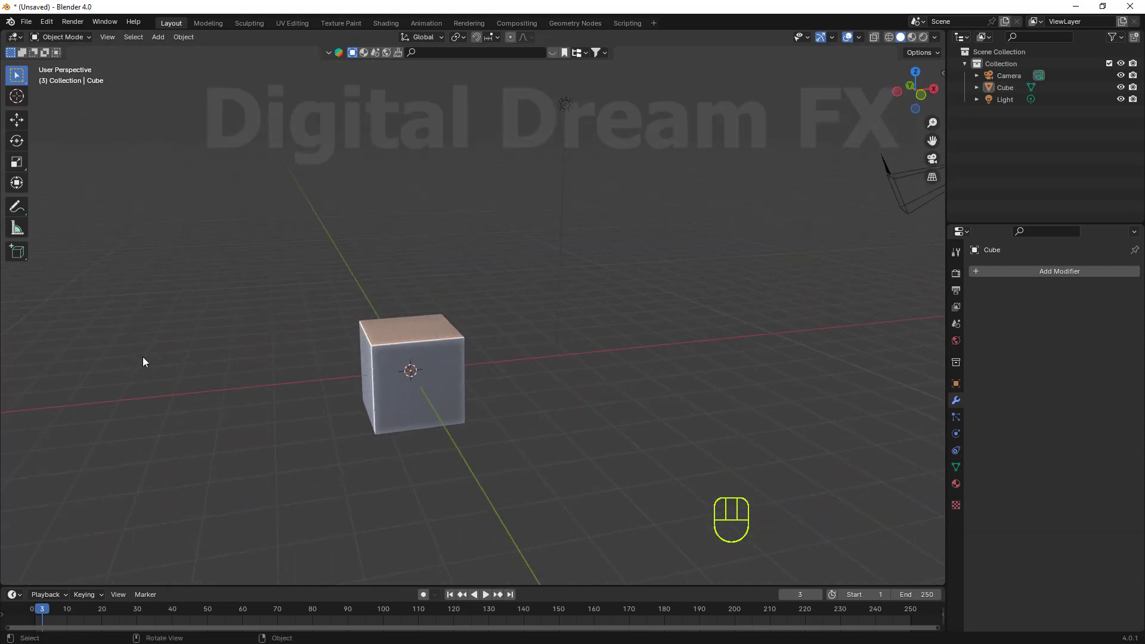
Step: Enter Edit Mode on the cube and activate the Spin Duplicates tool
middle_click_drag(371, 394, 18, 325)
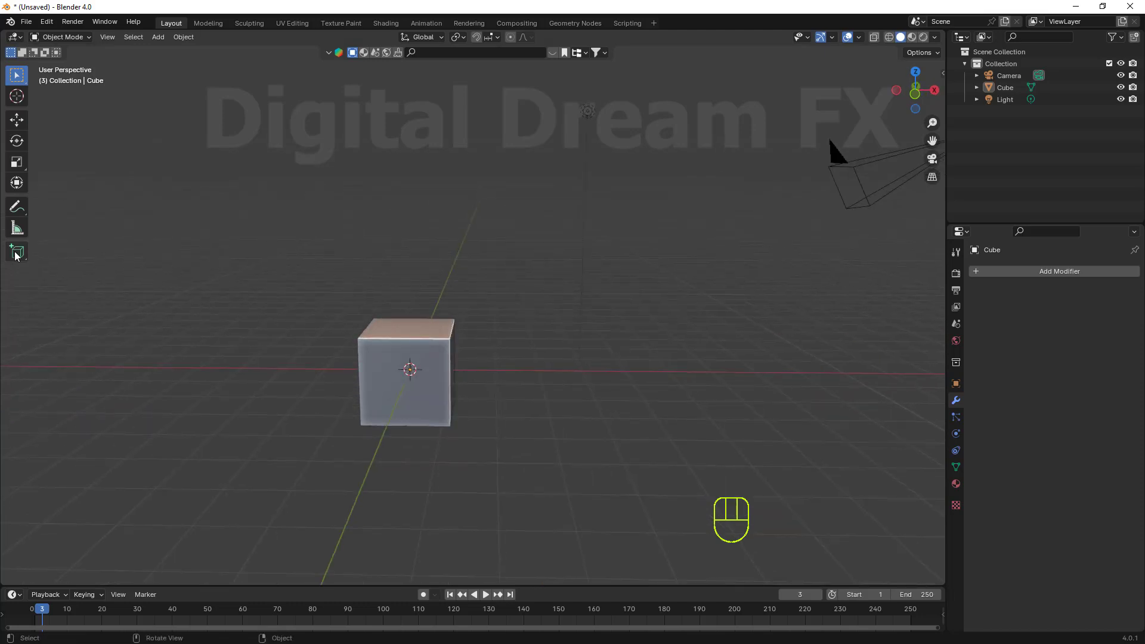
middle_click_drag(16, 255, 59, 327)
key("Tab")
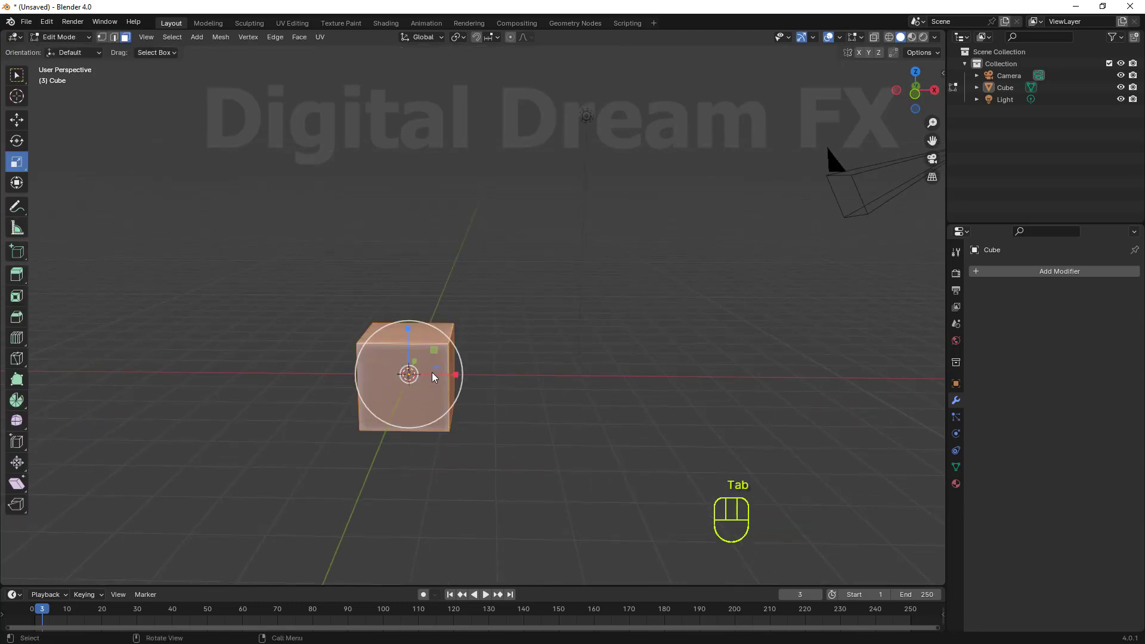
middle_click_drag(433, 375, 496, 376)
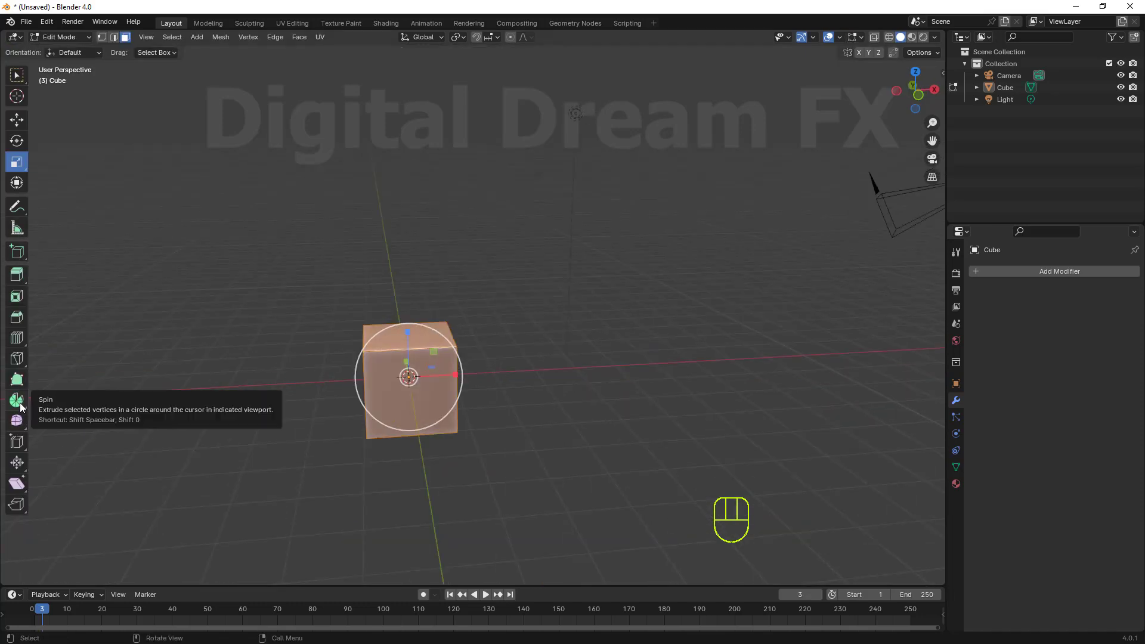
left_click_drag(21, 403, 62, 440)
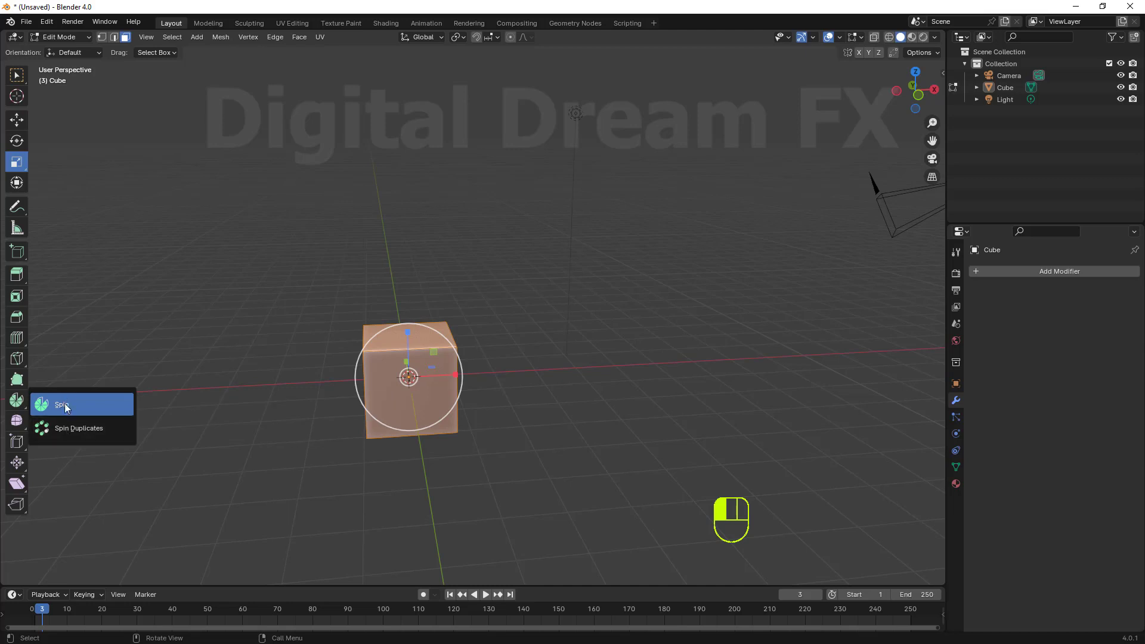
left_click(64, 435)
middle_click_drag(596, 445, 461, 448)
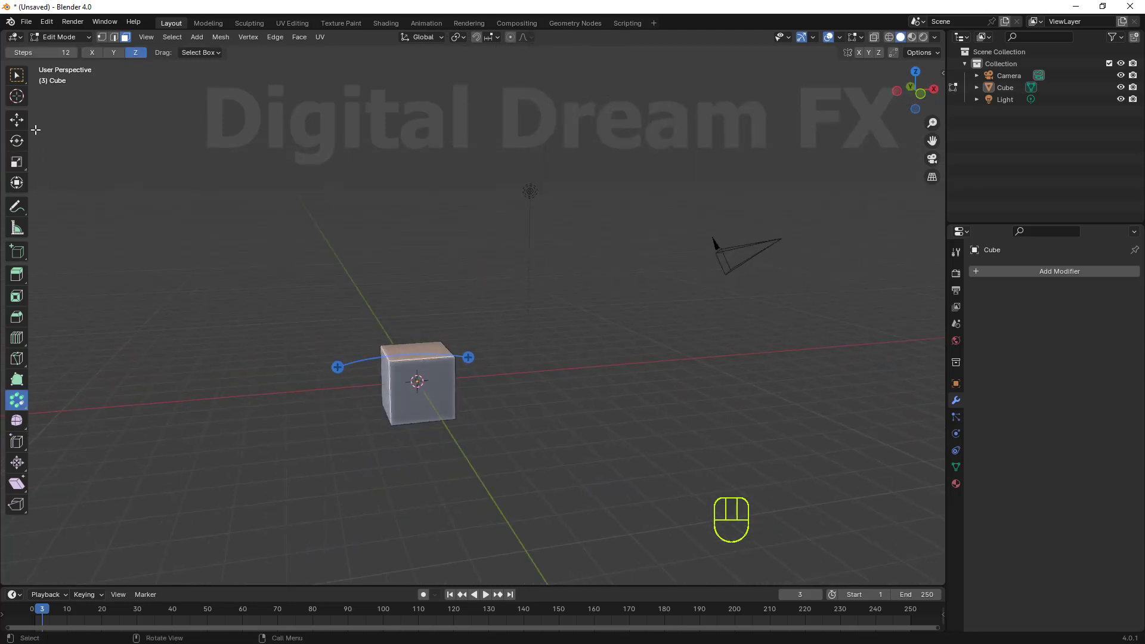
middle_click_drag(136, 443, 131, 433, "shift")
left_click_drag(21, 405, 72, 426)
middle_click_drag(329, 460, 399, 477, "shift")
Step: Try a duplicate spin about the Z axis around the cube's own centre and undo it
middle_click_drag(403, 359, 467, 316)
left_click_drag(467, 316, 428, 312)
key("ctrl+z")
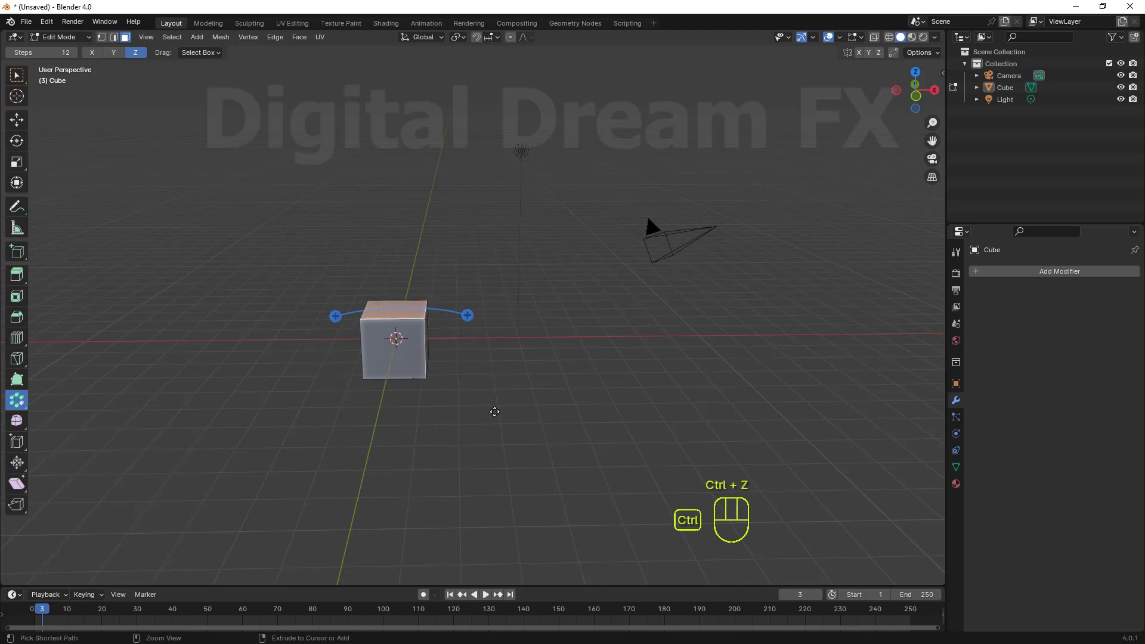
middle_click_drag(493, 403, 482, 383)
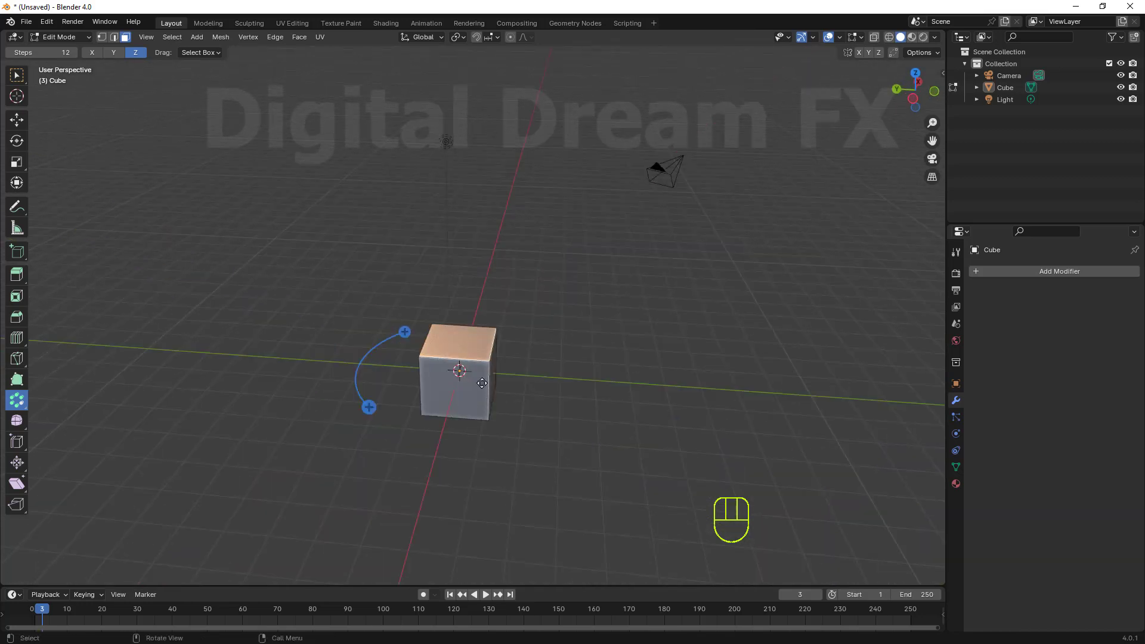
Step: Select the cube's whole mesh and place the 3D cursor on the negative Y axis, about 9.9 m from the cube
key("a")
middle_click_drag(596, 392, 514, 402)
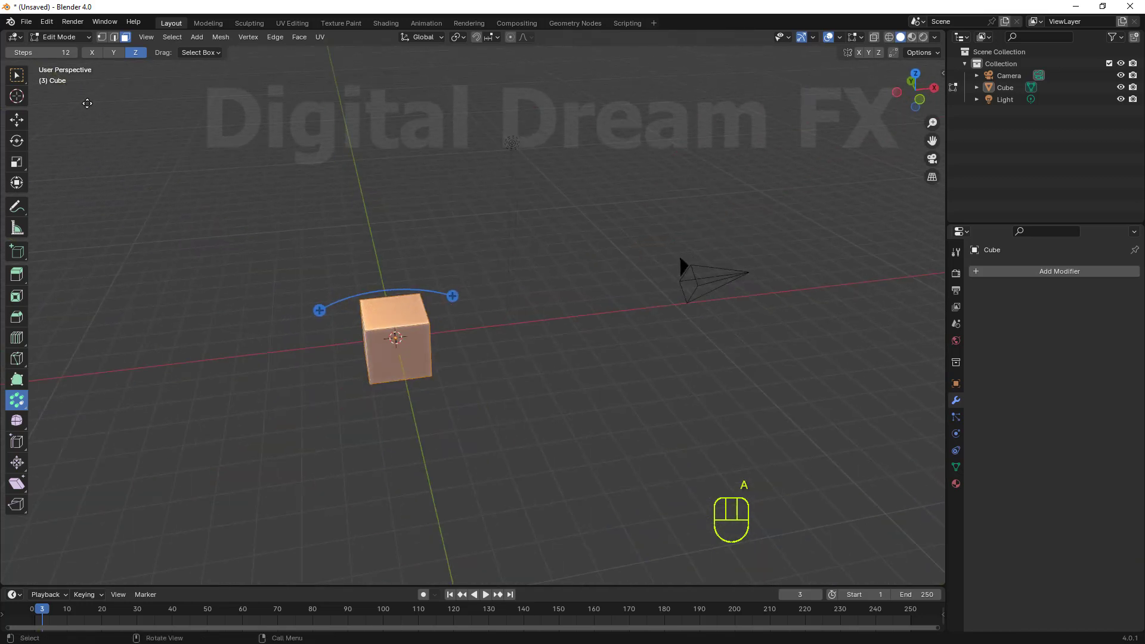
middle_click_drag(382, 326, 451, 428)
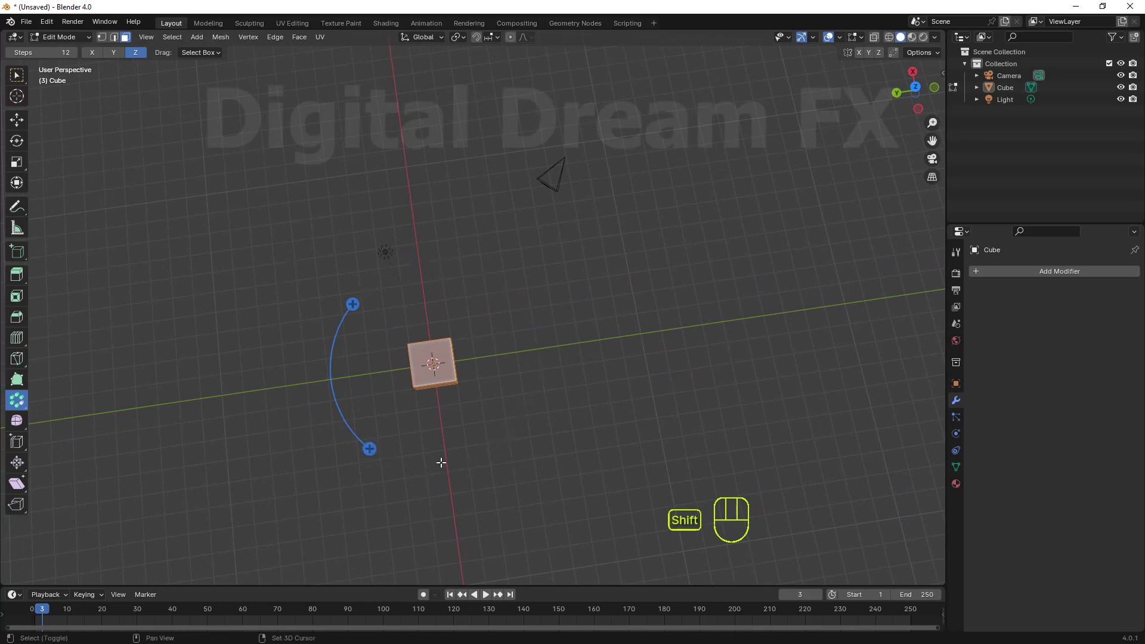
middle_click_drag(440, 463, 599, 396)
middle_click_drag(524, 386, 479, 363)
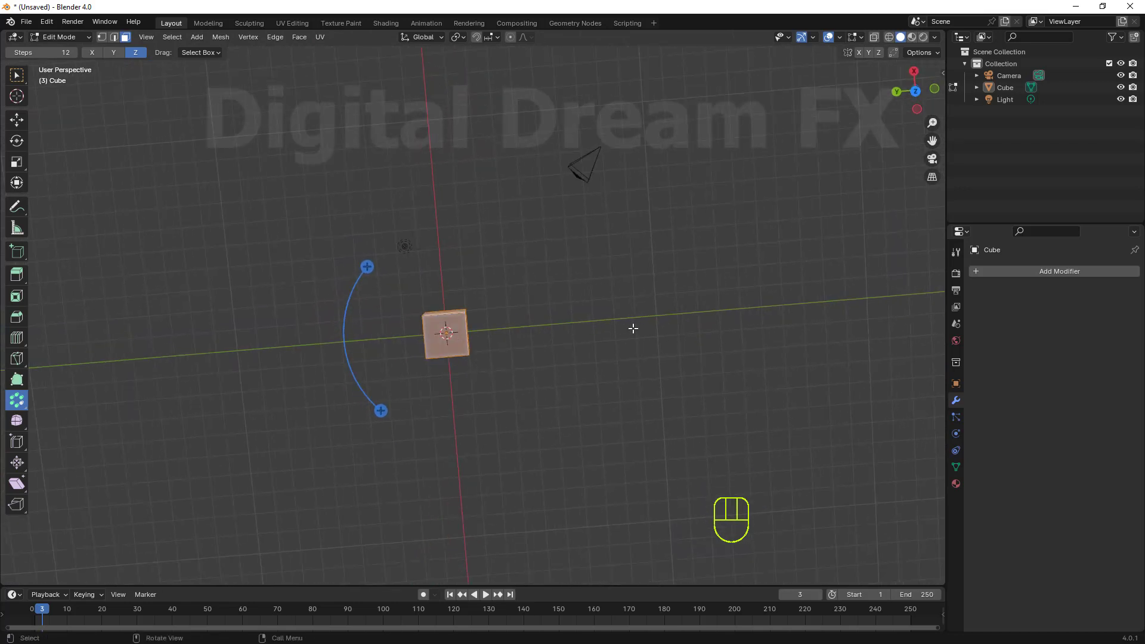
key("shift")
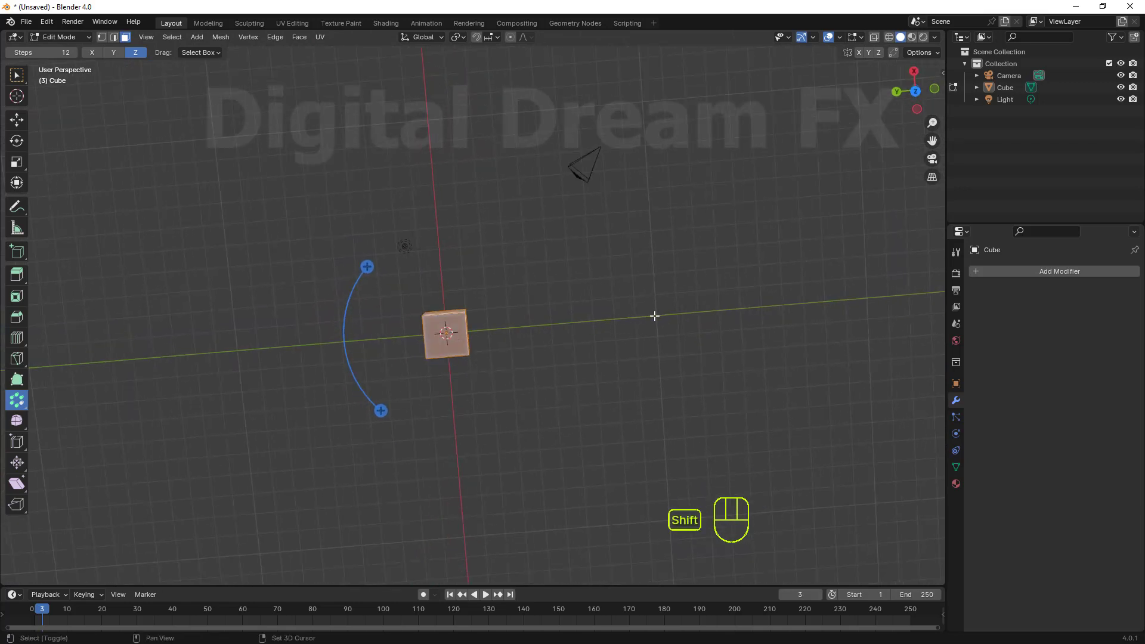
right_click(655, 315, "shift")
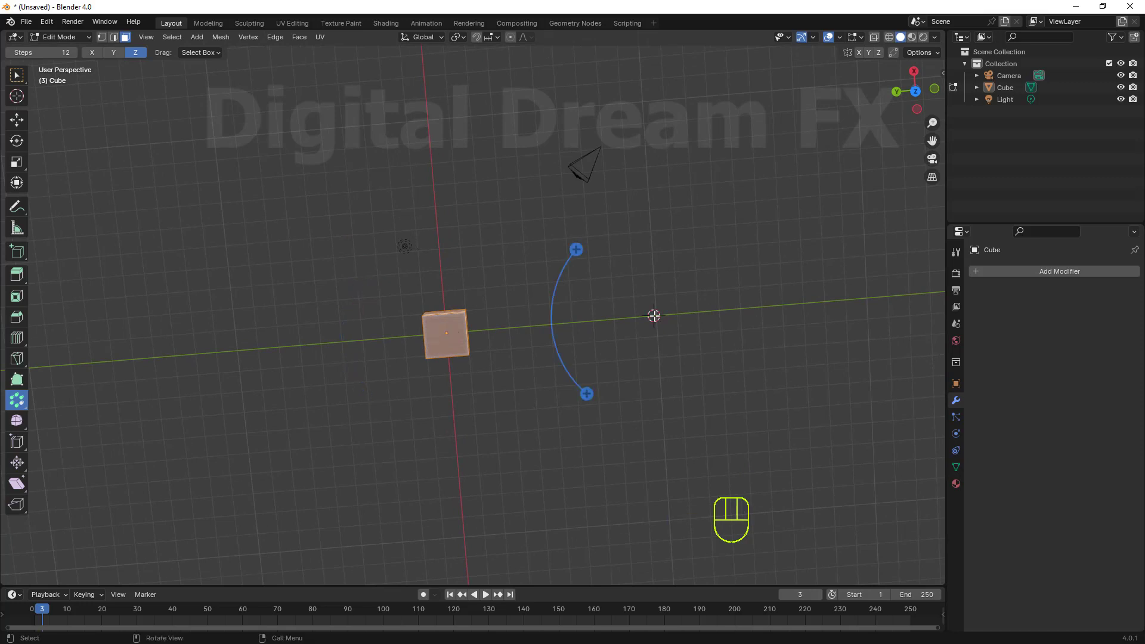
middle_click_drag(654, 315, 444, 444)
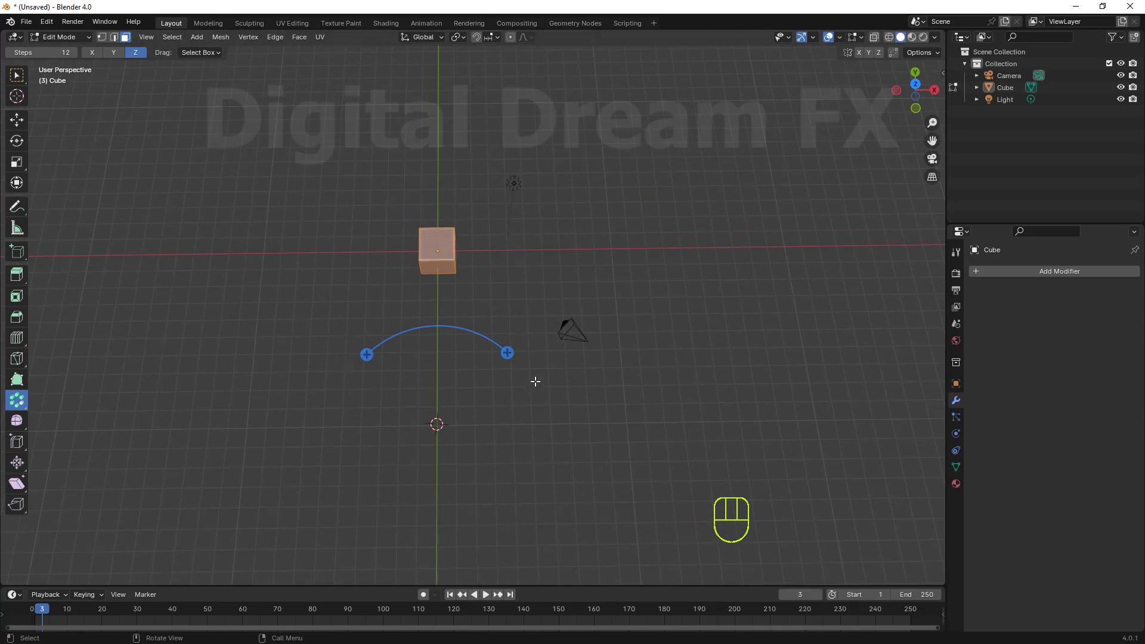
Step: Try spinning duplicates of the cube about the Z axis around the offset 3D cursor, undoing each spin
left_click_drag(507, 352, 571, 429)
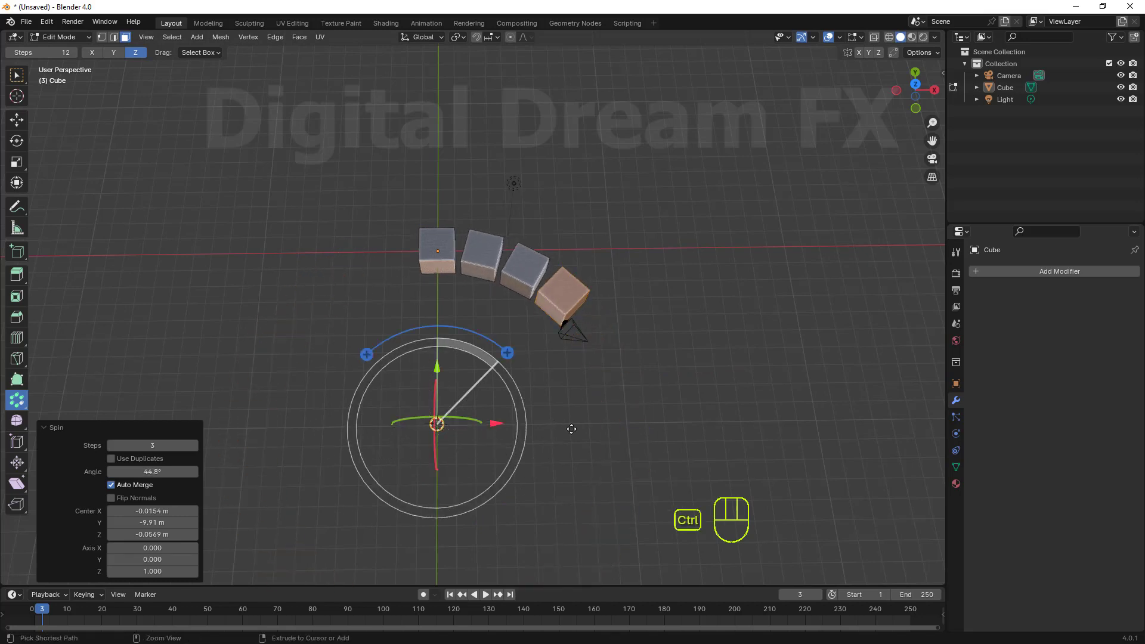
key("ctrl+z")
left_click_drag(380, 198, 476, 300)
middle_click_drag(496, 290, 501, 350)
left_click_drag(501, 350, 329, 417)
key("ctrl+z")
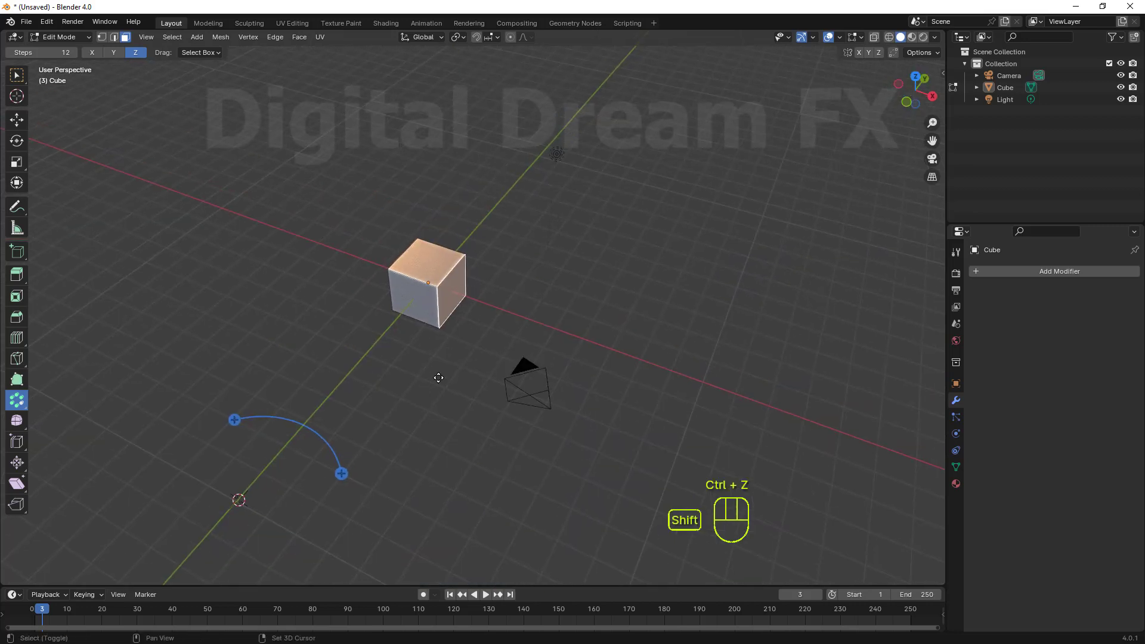
middle_click_drag(437, 378, 433, 219)
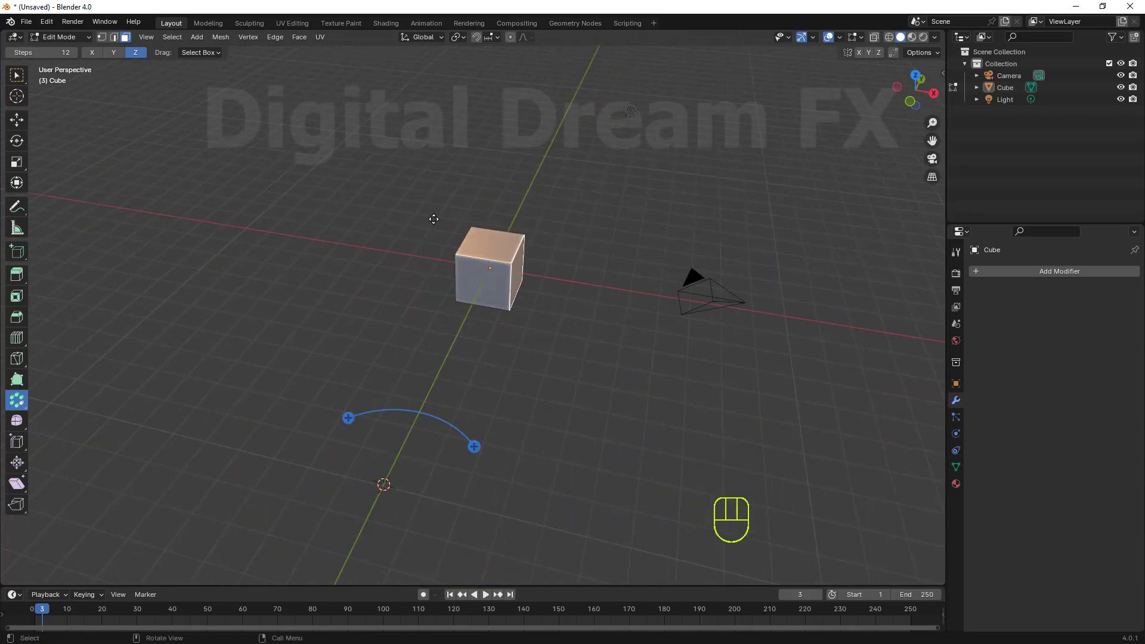
Step: Select all of the cube's faces and set the number of spin steps to 16
left_click_drag(474, 260, 547, 361)
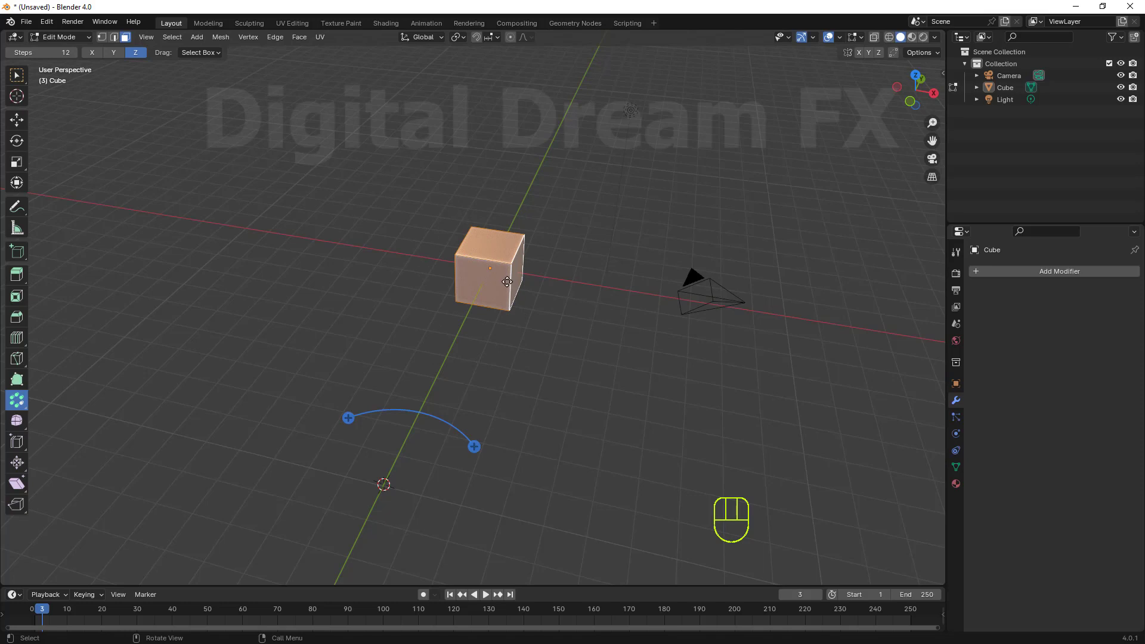
middle_click_drag(507, 281, 528, 447)
mouse_move(529, 417)
middle_mouse_down()
mouse_move(525, 386)
mouse_move(519, 435)
middle_mouse_up()
middle_click_drag(447, 388, 384, 410, "shift")
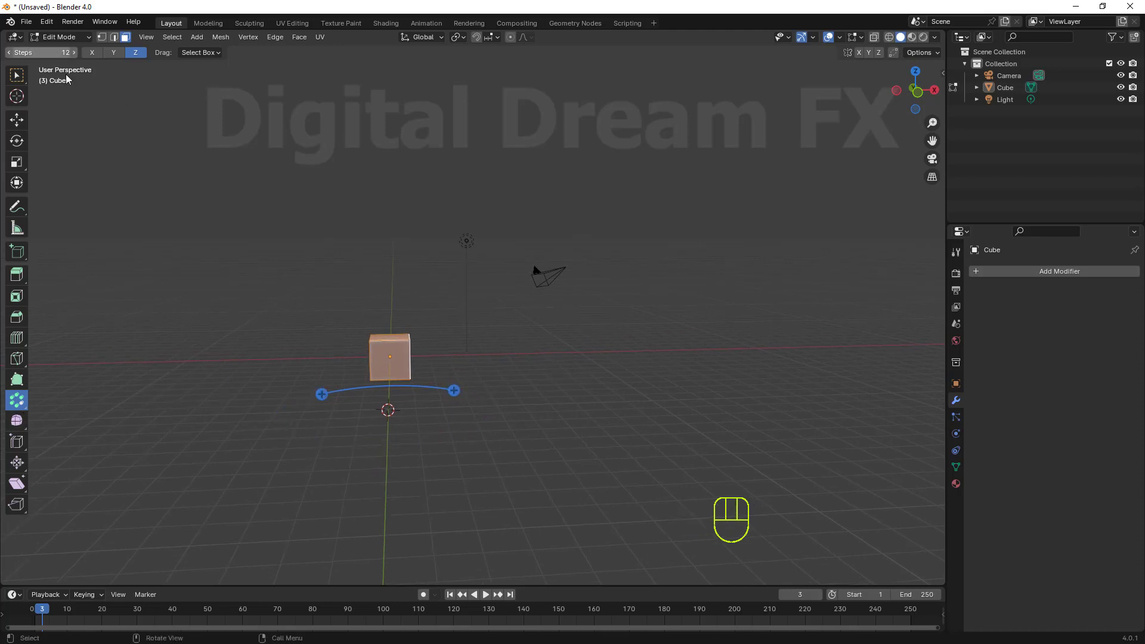
middle_click_drag(445, 378, 446, 400)
left_click(62, 53)
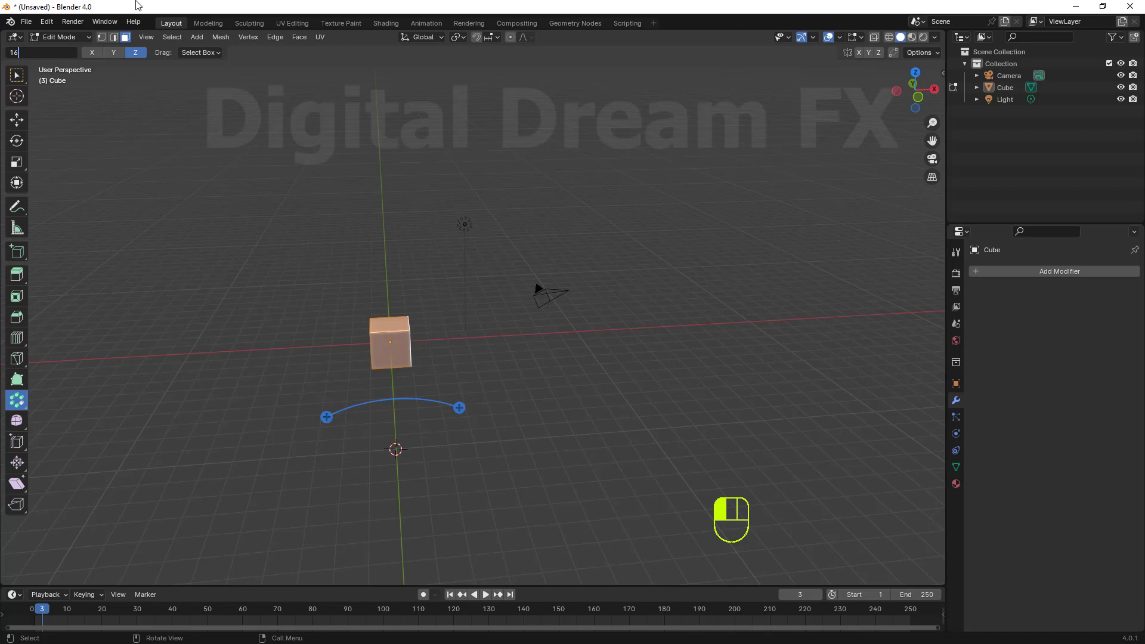
key("Return")
Step: Try the Y and X spin axes and return the spin axis to Z
left_click(114, 54)
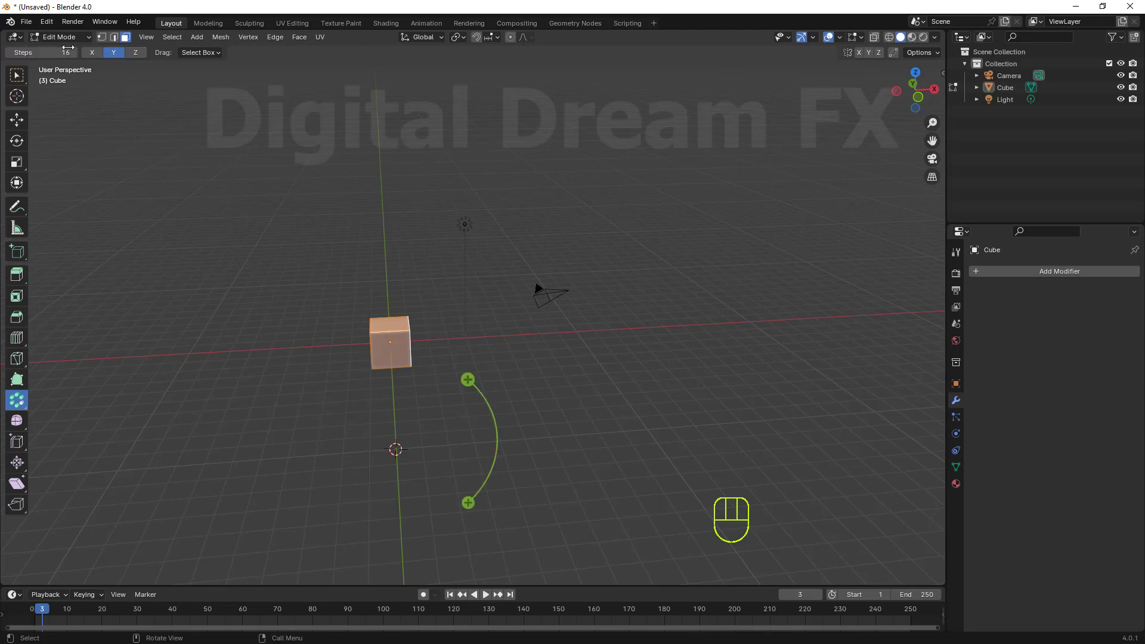
left_click(91, 53)
left_click(113, 53)
left_click(136, 52)
Step: Switch to the front orthographic view and set the spin axis to Y
middle_click_drag(406, 483, 413, 461)
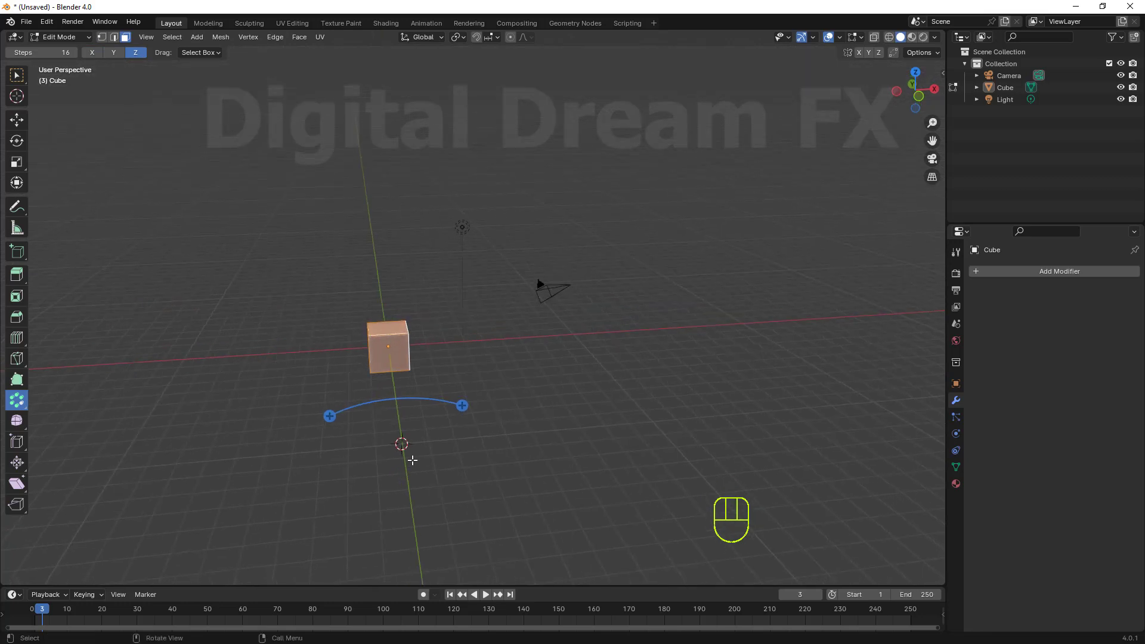
key("KP_1")
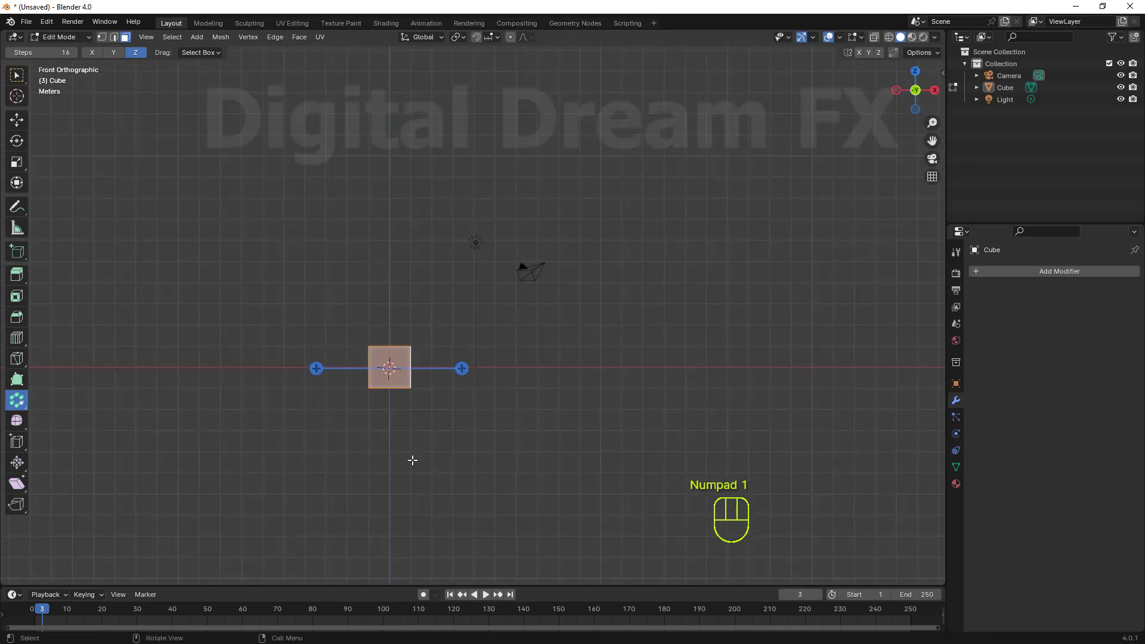
middle_click_drag(477, 459, 530, 437, "shift")
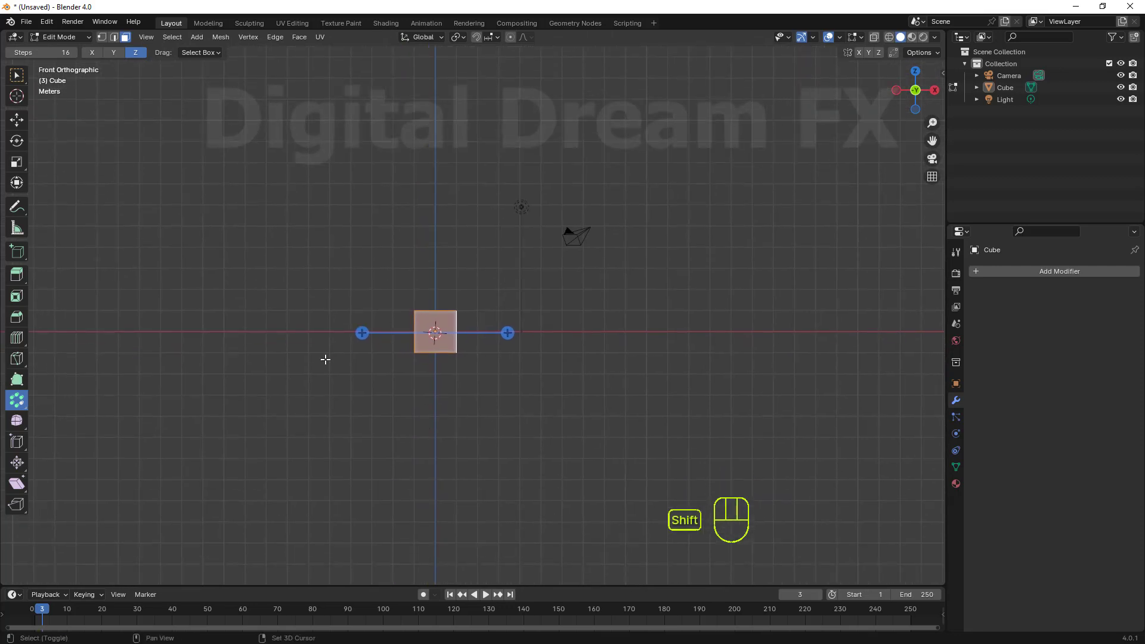
middle_click_drag(469, 488, 444, 468, "shift")
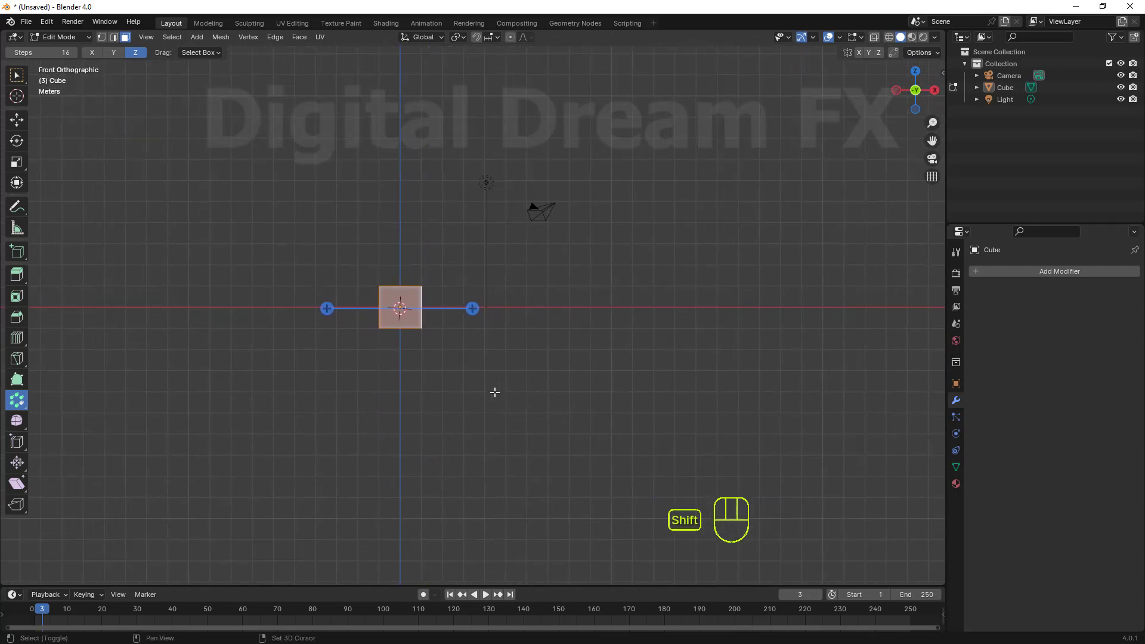
middle_click_drag(493, 391, 482, 454, "shift")
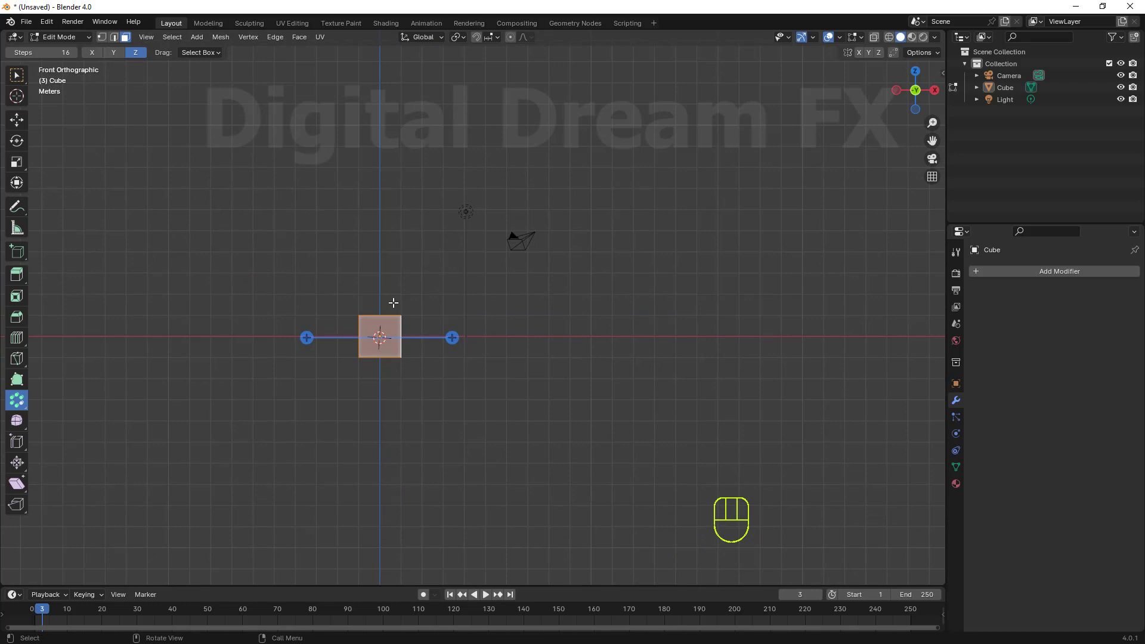
middle_click_drag(393, 303, 391, 248, "shift")
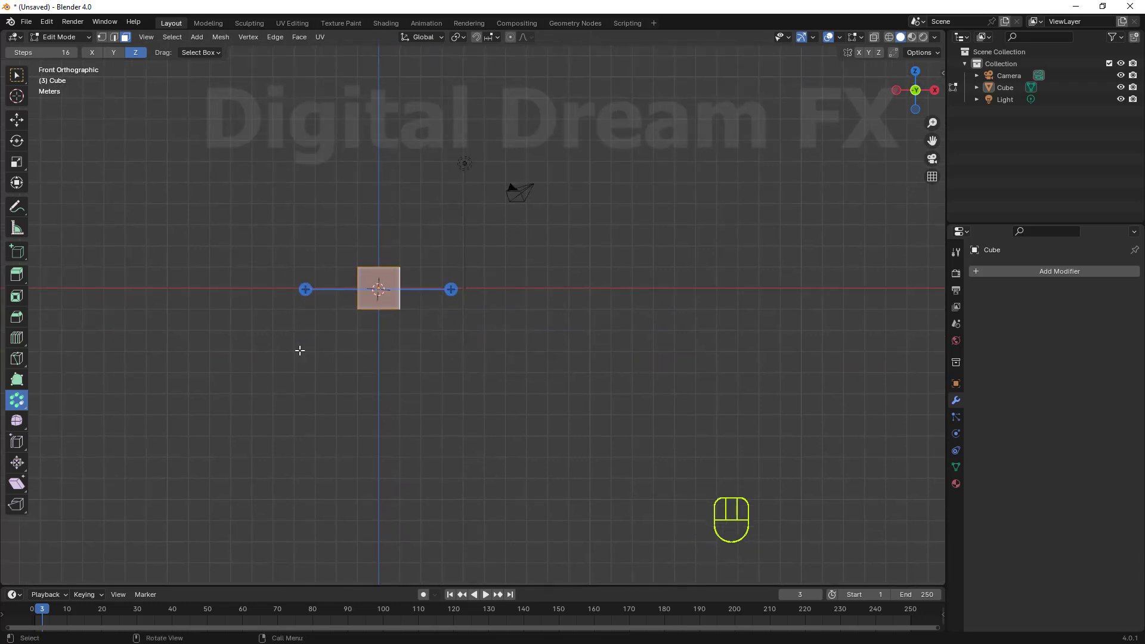
middle_click_drag(399, 361, 384, 389, "shift")
middle_click_drag(489, 405, 503, 436, "shift")
left_click(114, 53)
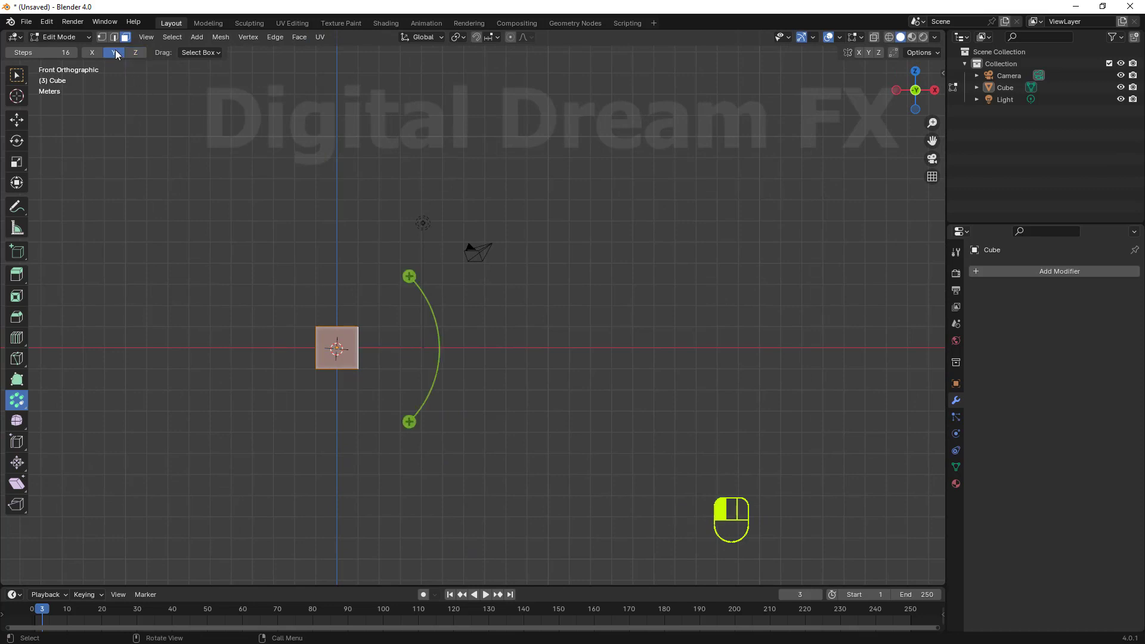
Step: Place the 3D cursor on the X axis about 8.8 m from the cube and spin duplicates around it through about -342° to form a ring
middle_click_drag(509, 354, 542, 347, "shift")
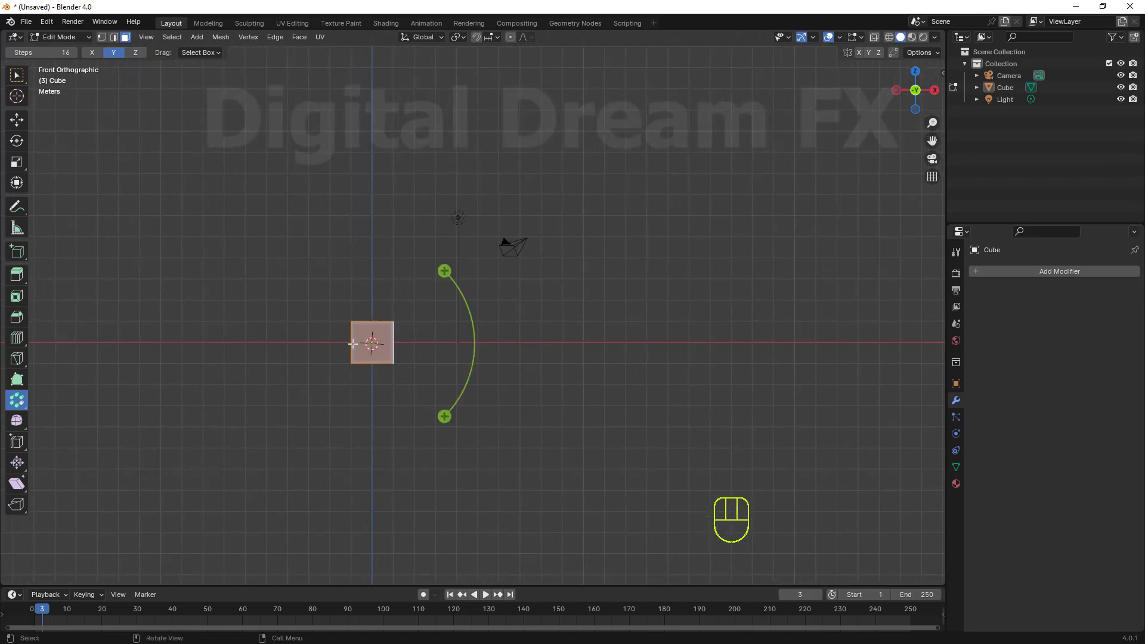
right_click(557, 344, "shift")
left_click_drag(632, 269, 584, 298)
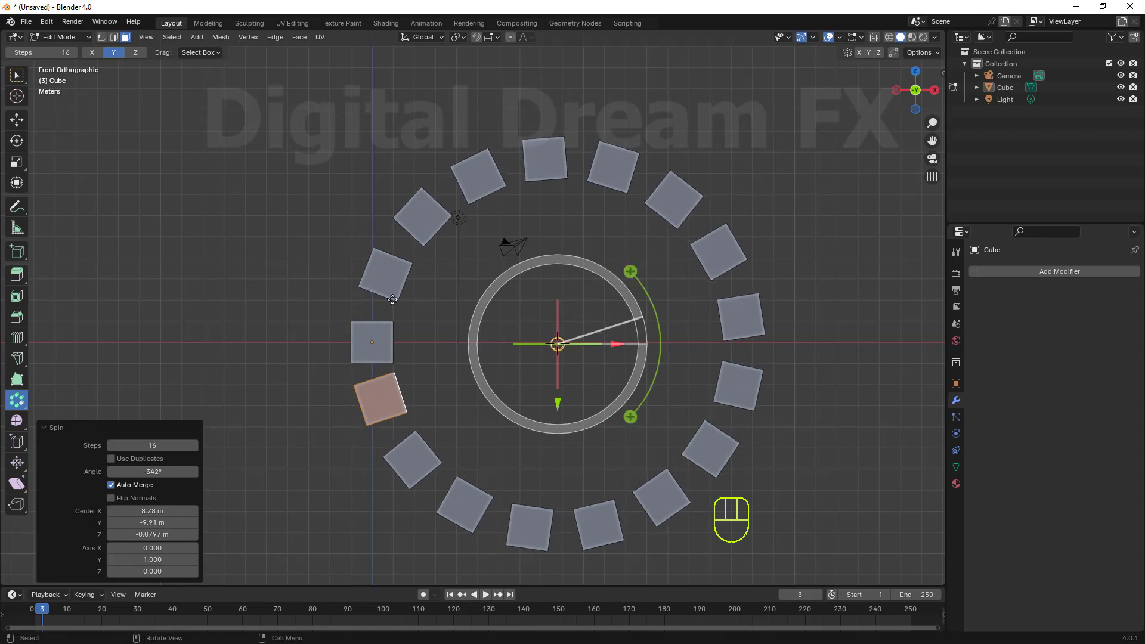
scroll(611, 284, "down", 4)
middle_click_drag(610, 284, 456, 346)
scroll(504, 323, "up", 2)
scroll(498, 346, "down", 2)
scroll(536, 376, "up", 2)
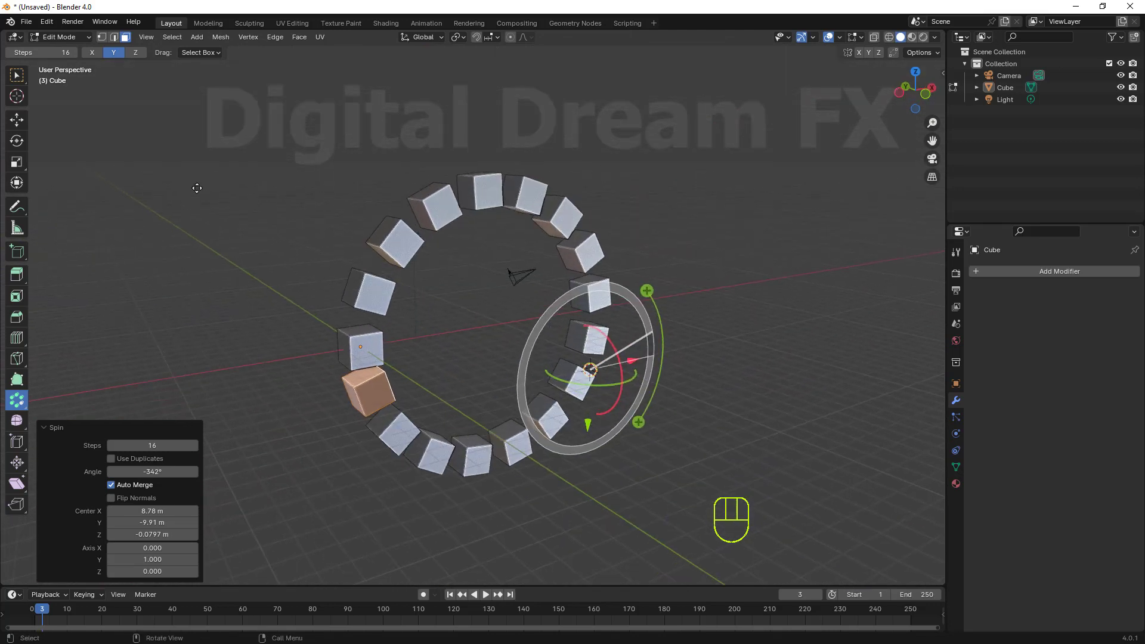
middle_click_drag(222, 190, 460, 276)
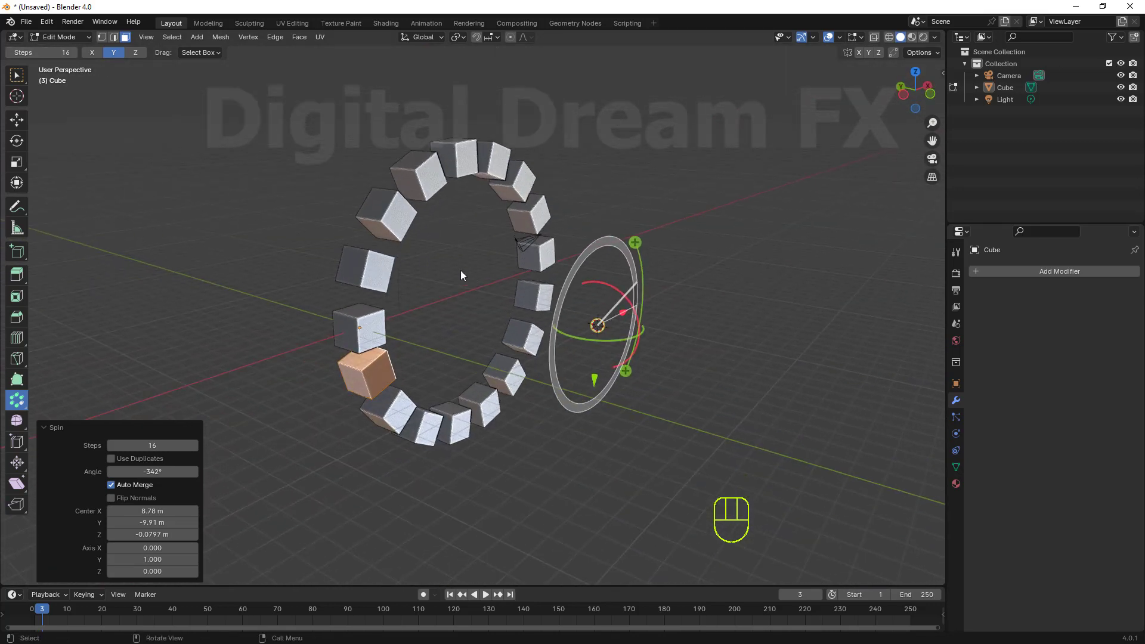
Step: Return to Object Mode and delete the ring of cubes
left_click(1011, 89)
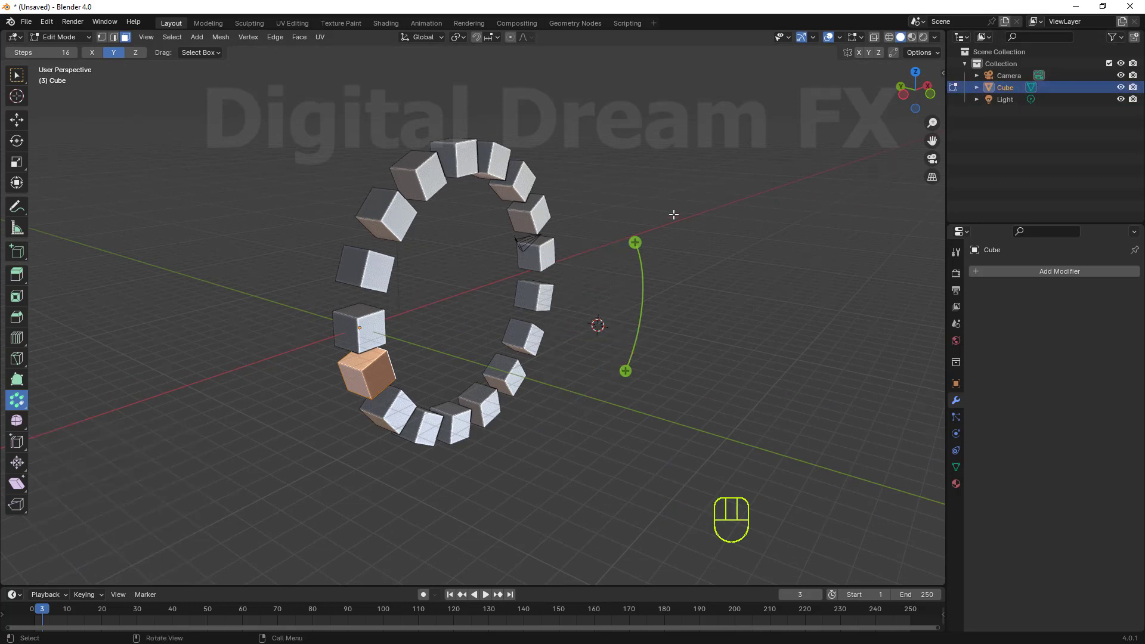
middle_click_drag(656, 197, 520, 299)
left_click(680, 204)
key("Tab")
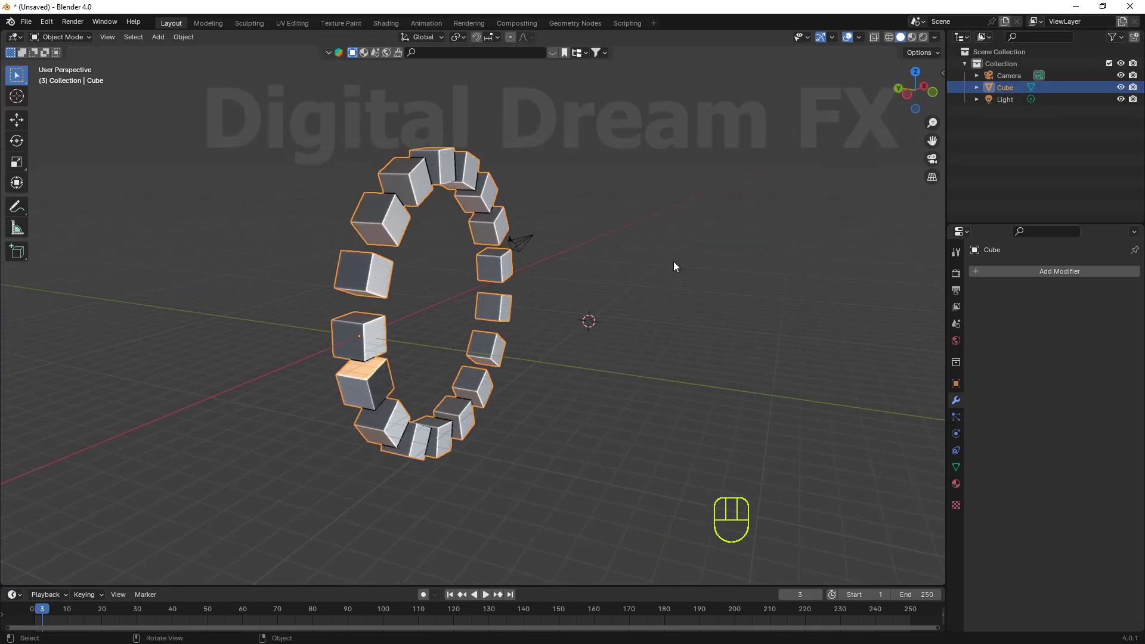
key("Delete")
middle_click_drag(549, 323, 471, 339)
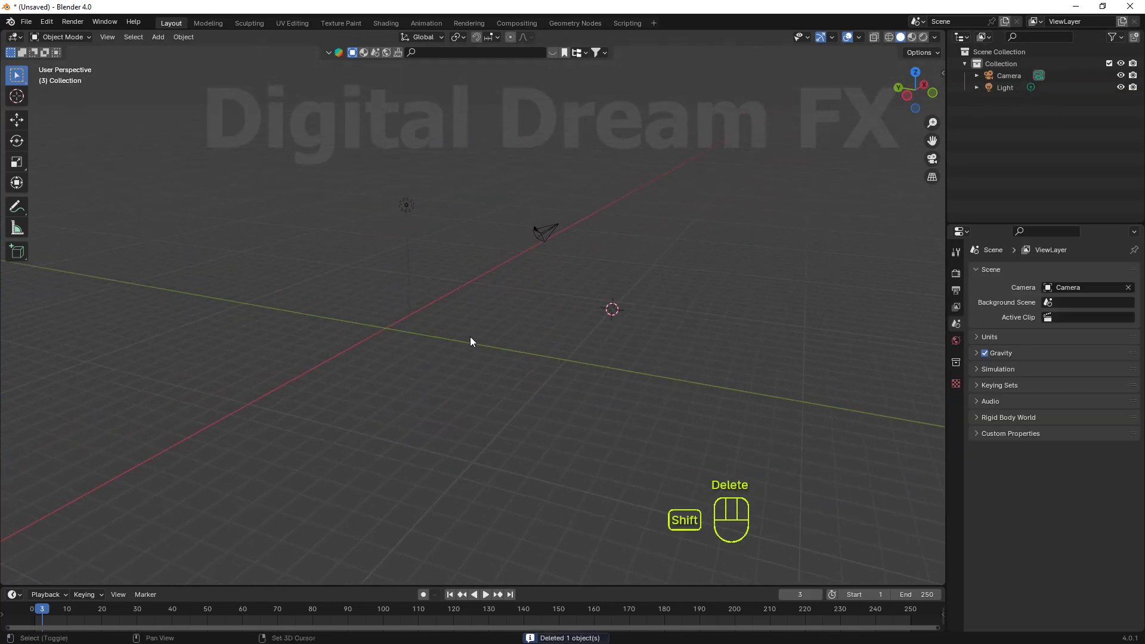
Step: Add a torus mesh at the current 3D cursor position
key("shift+a")
mouse_move(470, 339)
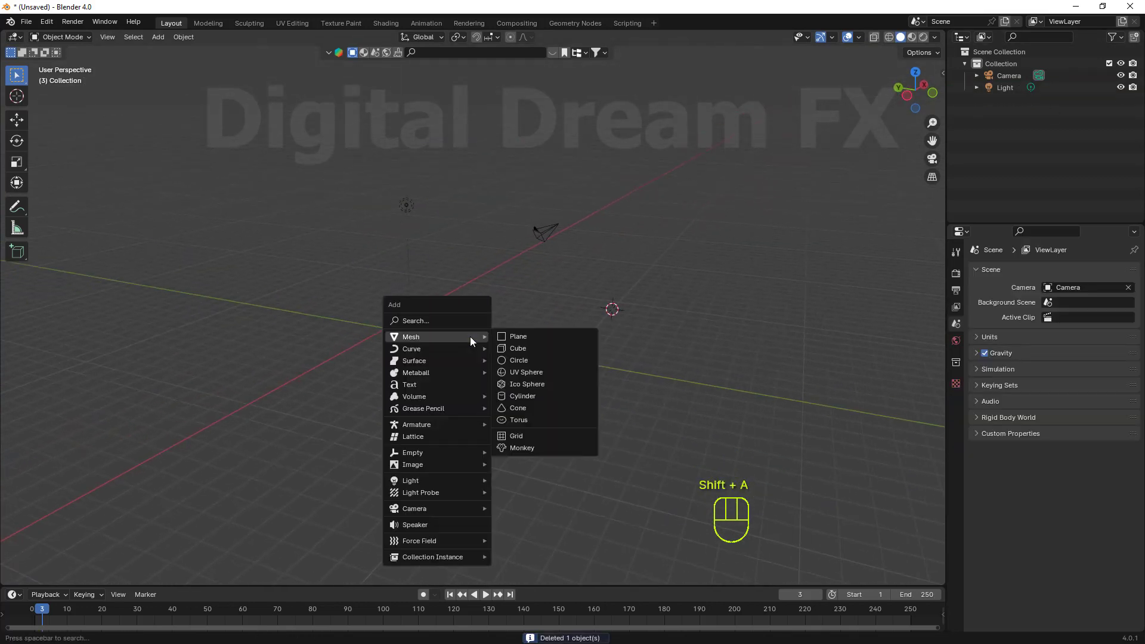
left_click(534, 420)
middle_click_drag(561, 412, 594, 367)
middle_click_drag(448, 351, 507, 356, "shift")
Step: Snap the 3D cursor to the world origin and snap the torus to the cursor
key("shift+s")
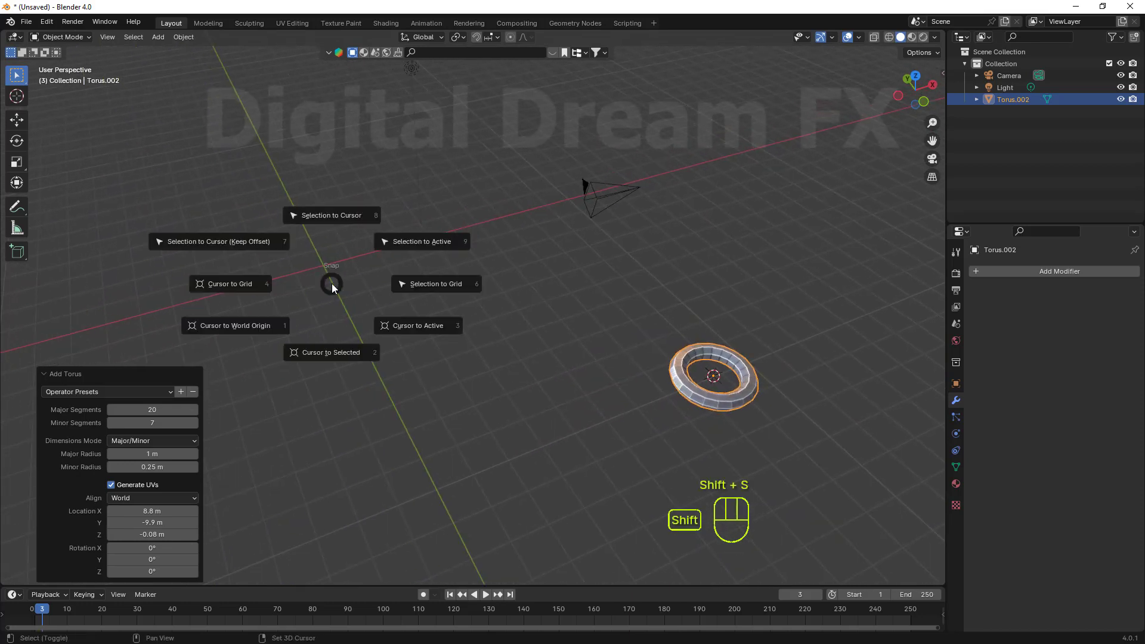
left_click(267, 331)
middle_click_drag(355, 356, 301, 335)
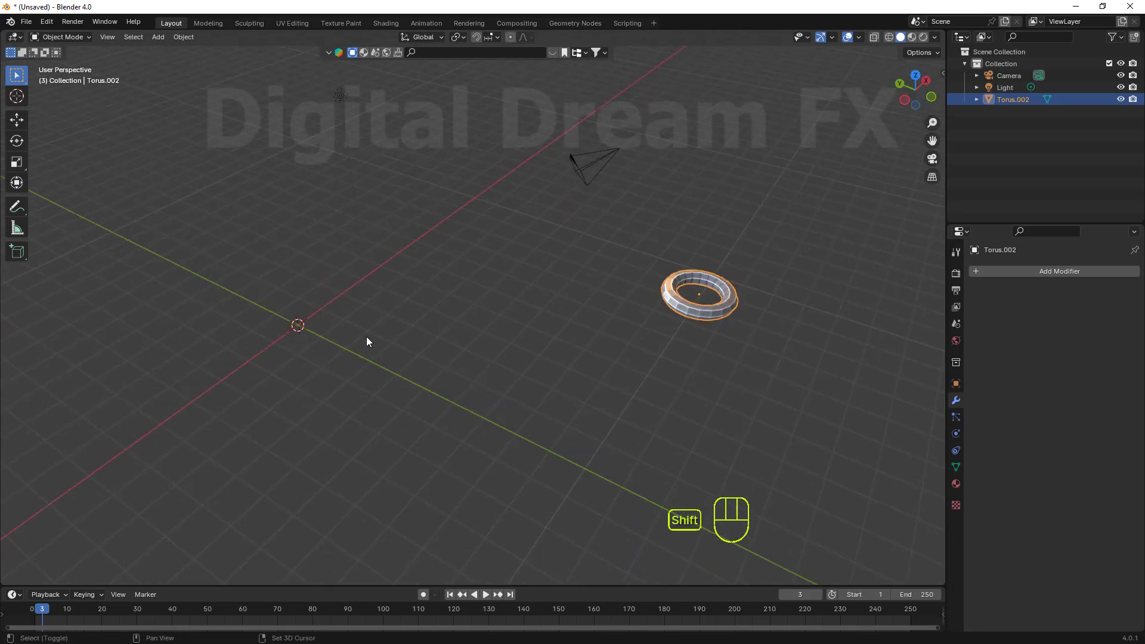
key("shift+s")
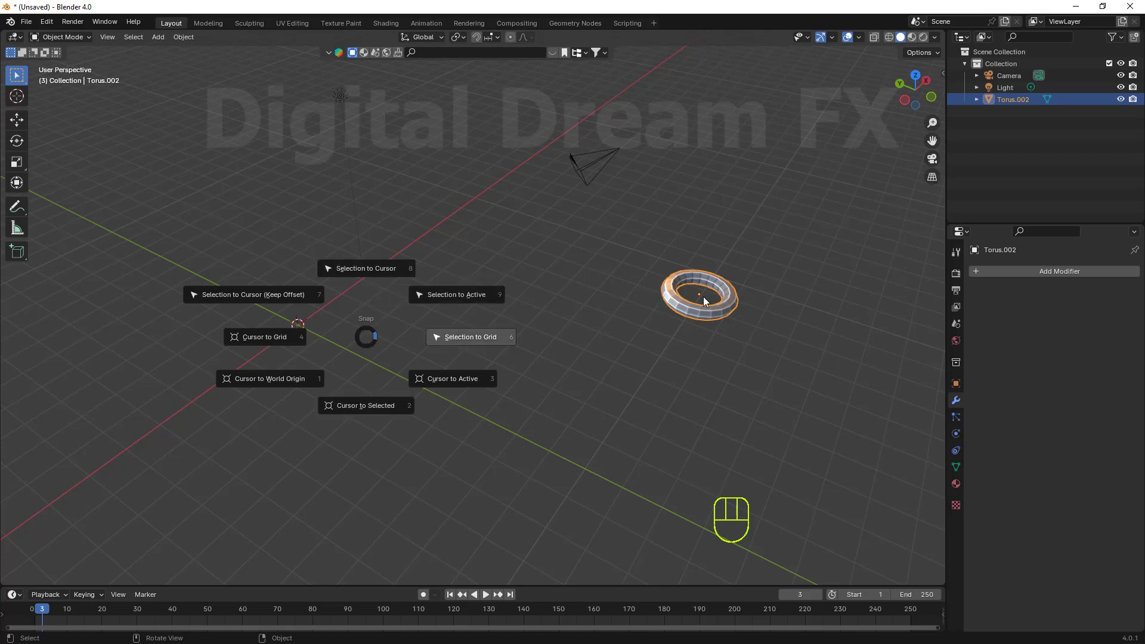
left_click(367, 270)
Step: Enter Edit Mode and select a run of adjacent faces along the torus's upper side around its +X end
middle_click_drag(311, 325, 435, 495)
middle_click_drag(435, 495, 510, 492)
middle_click_drag(404, 472, 519, 384, "shift")
scroll(561, 418, "up", 2)
scroll(420, 445, "down", 2)
scroll(414, 430, "up", 2)
scroll(470, 403, "up", 3)
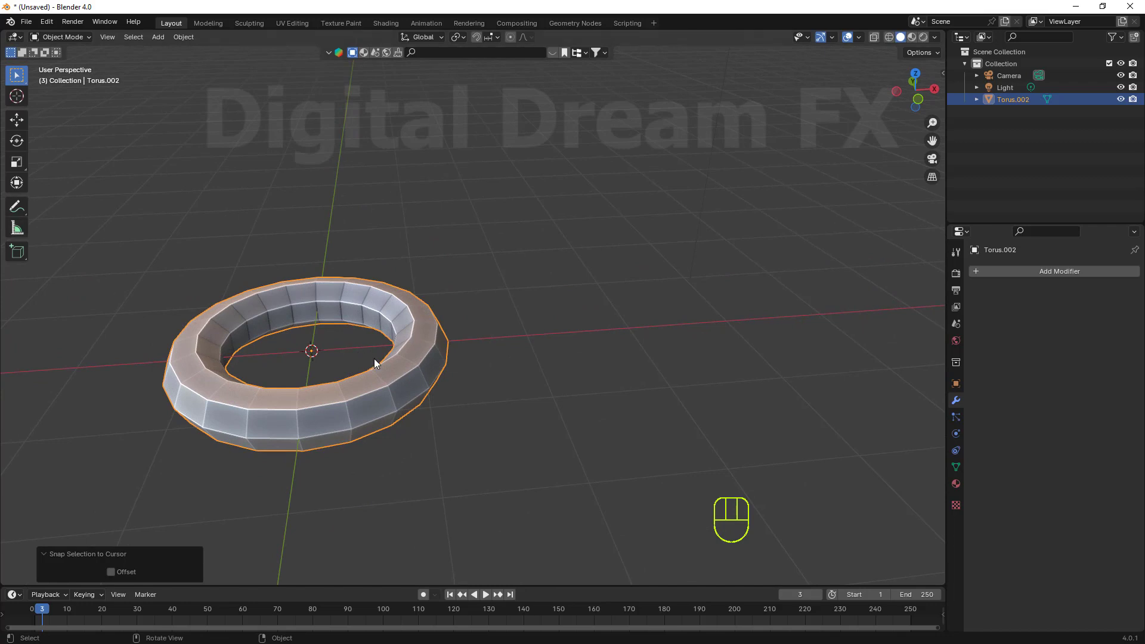
key("Tab")
middle_click_drag(435, 407, 472, 346)
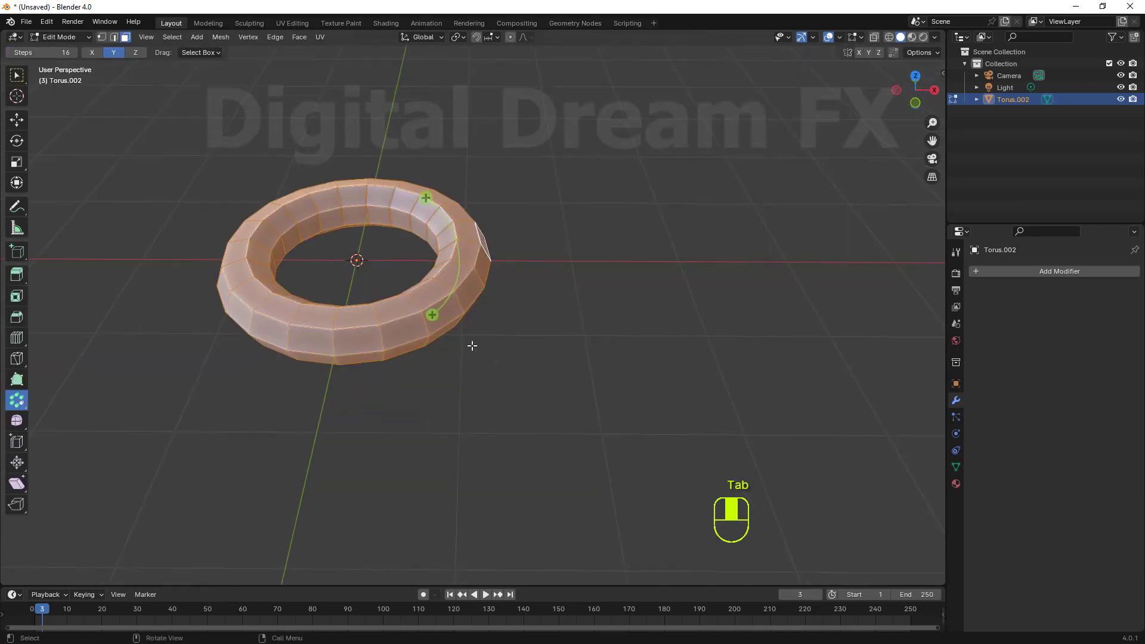
middle_click_drag(480, 236, 401, 301, "shift")
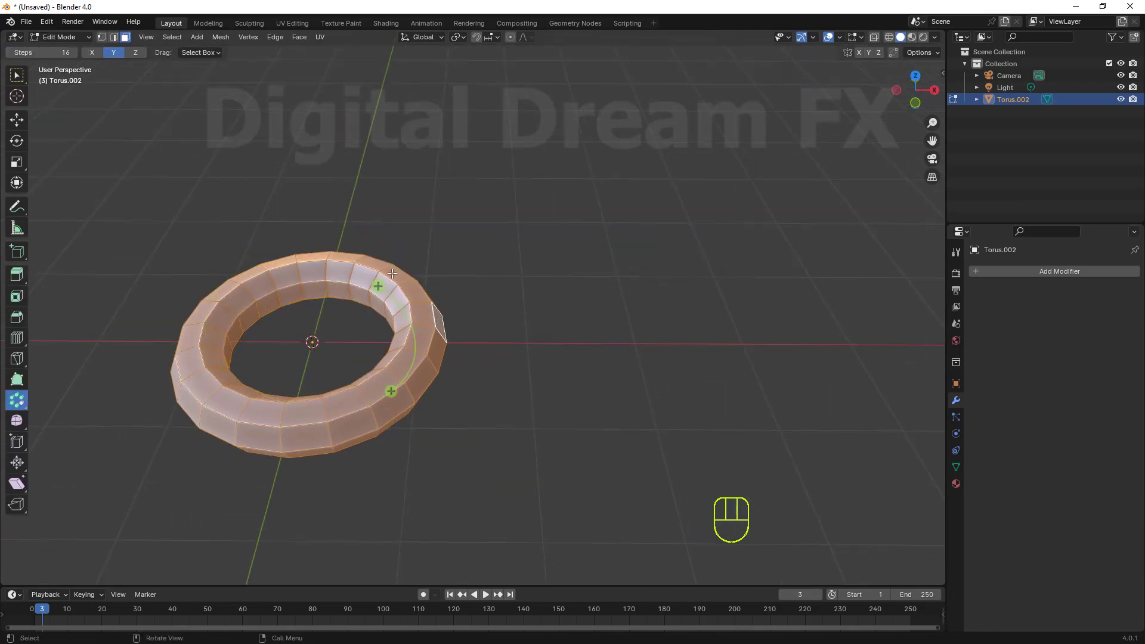
left_click(395, 276)
left_click(416, 314, "shift")
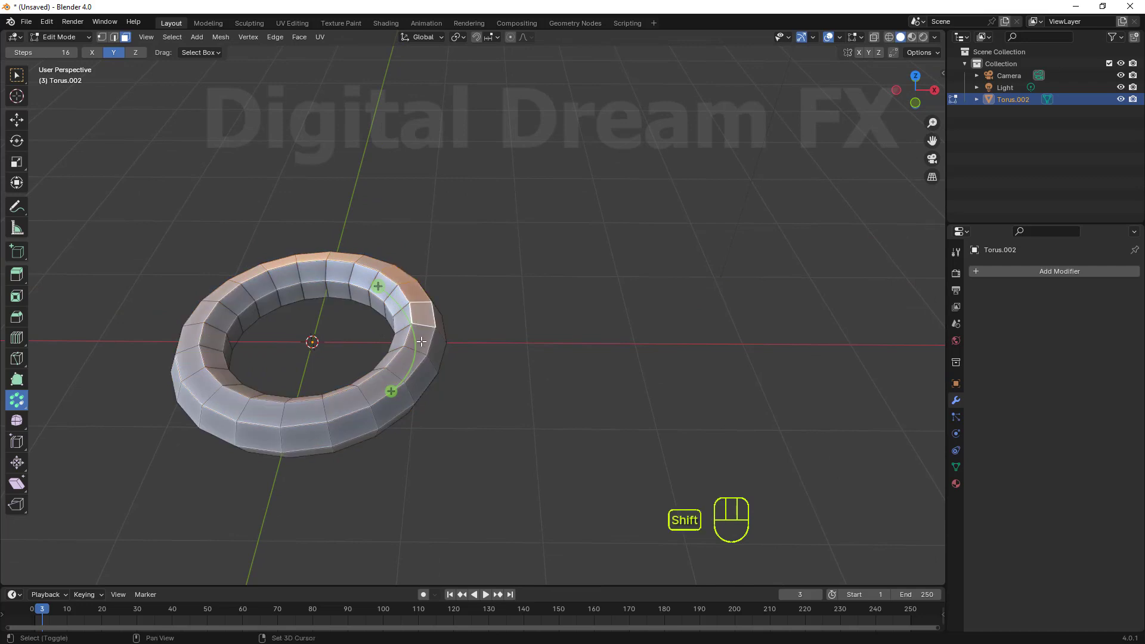
left_click(421, 343, "shift")
left_click(406, 365, "shift")
left_click(378, 392, "shift")
middle_click_drag(523, 405, 665, 360)
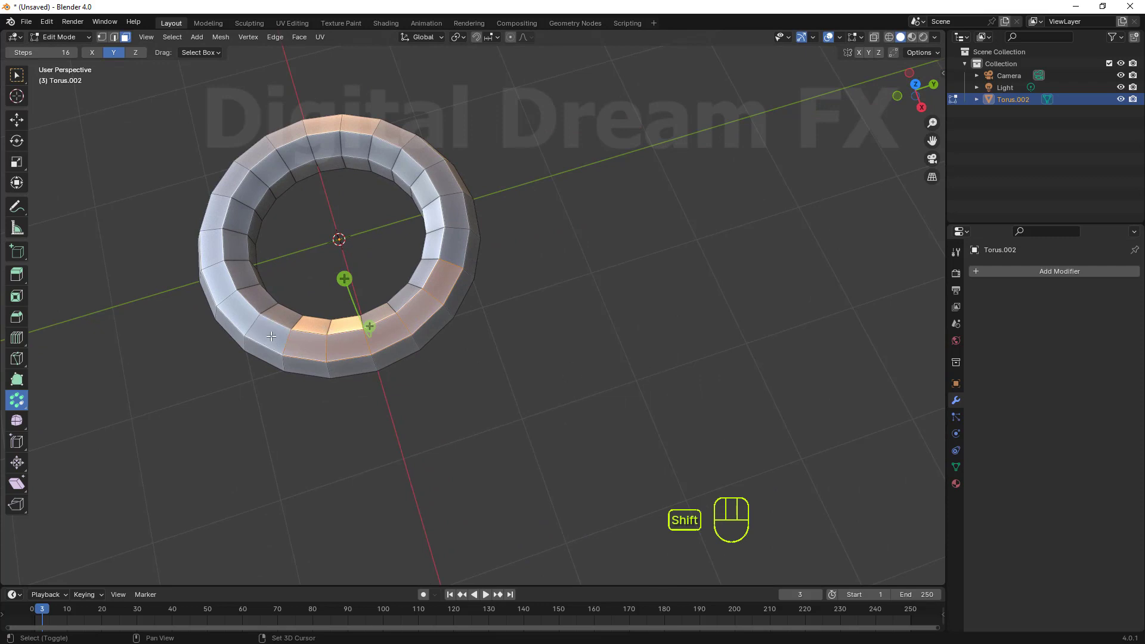
Step: Switch to the front orthographic view with the torus and the spin gizmo in sight
middle_click_drag(483, 378, 509, 392)
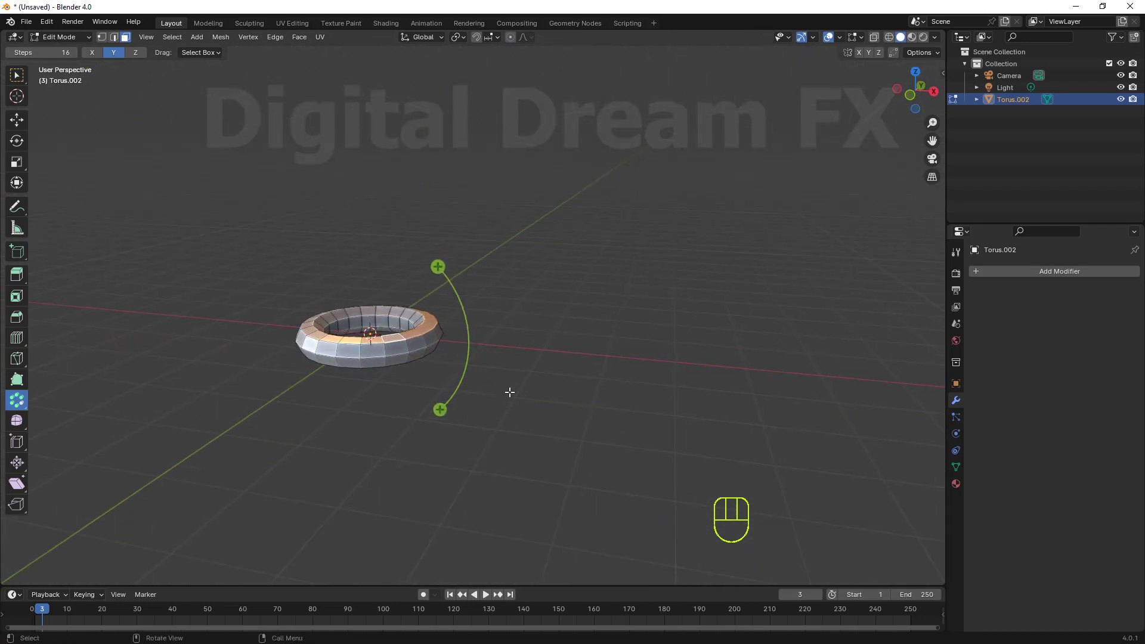
key("KP_3")
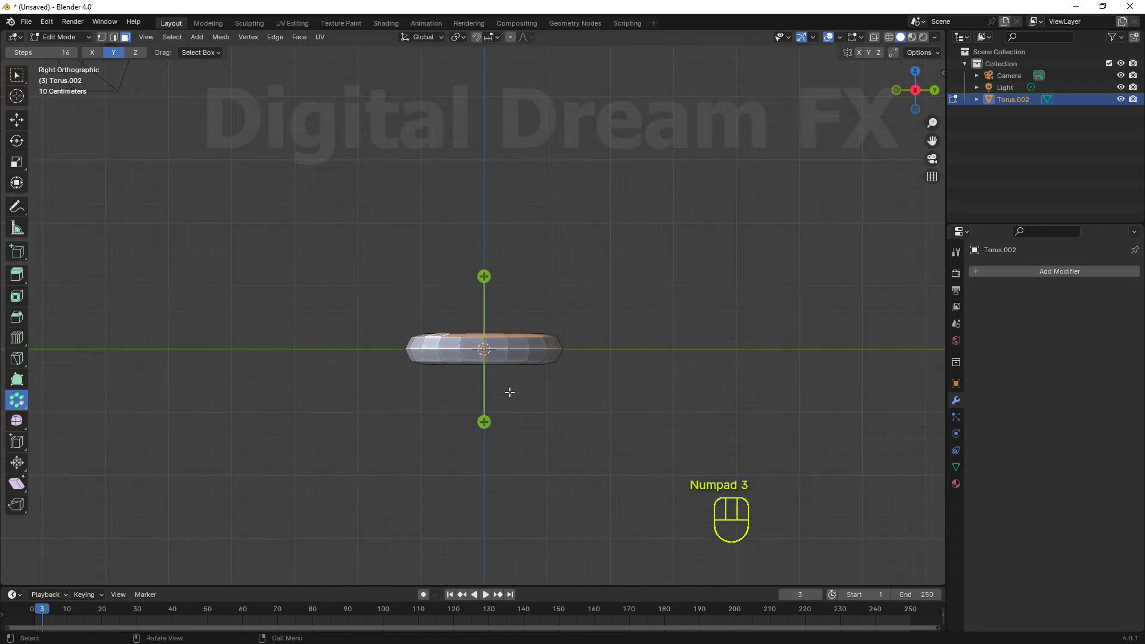
key("KP_1")
mouse_move(499, 354)
middle_mouse_down("shift")
mouse_move(445, 332)
mouse_move(491, 373)
middle_mouse_up("shift")
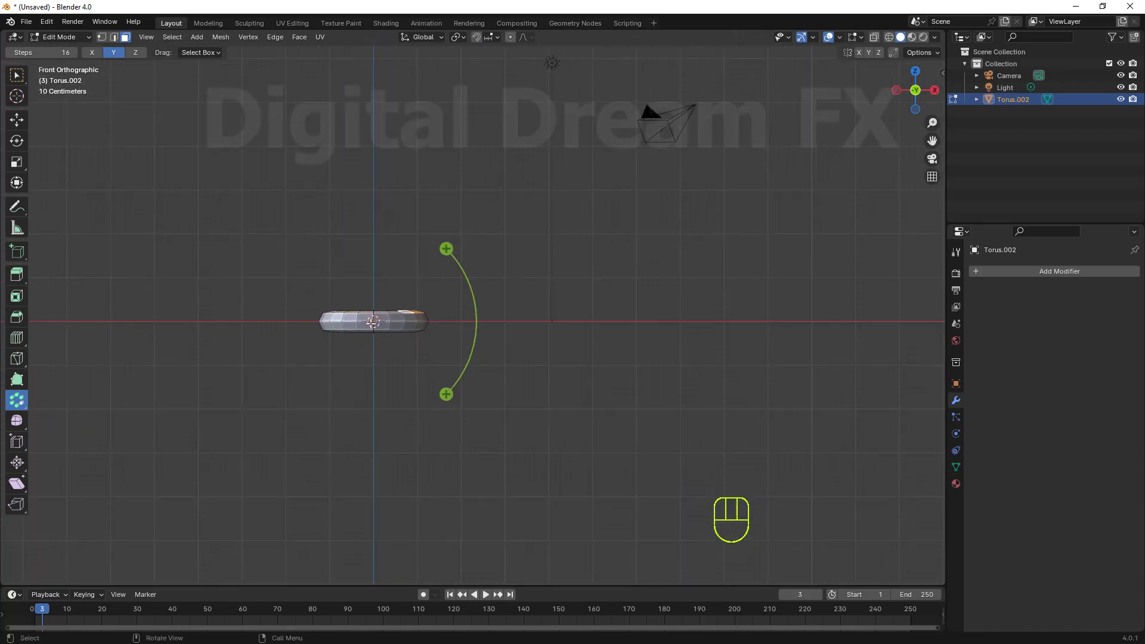
Step: Try spinning the selected faces around the world origin and undo it
left_click_drag(448, 249, 153, 263)
key("ctrl+z")
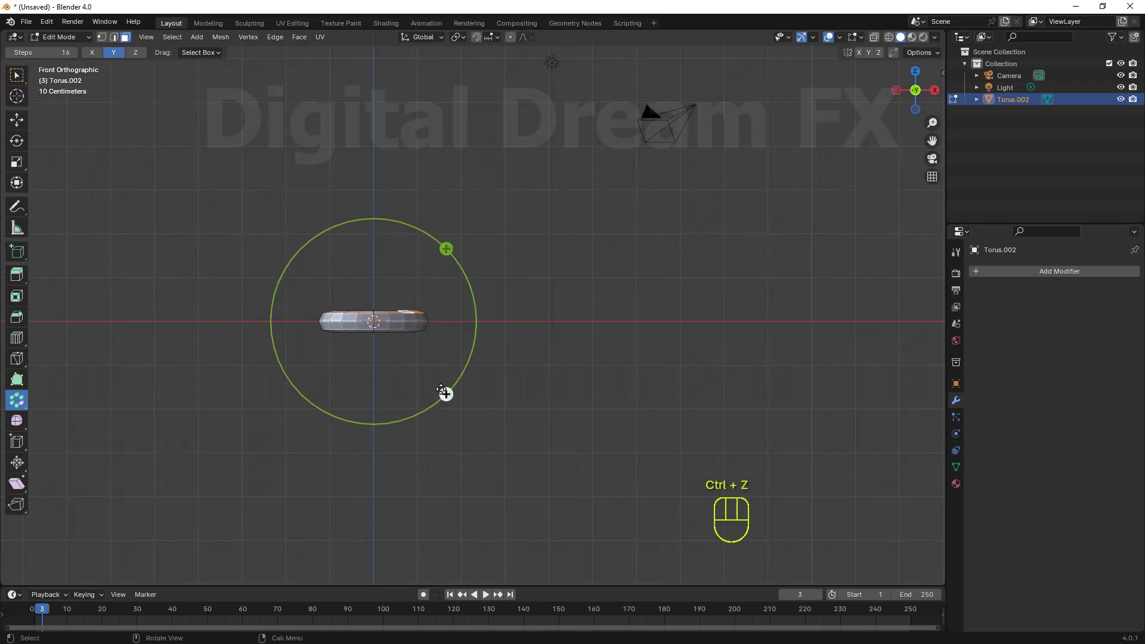
Step: Place the 3D cursor on the X axis at about -4.97 m and spin the selected faces through about 160° in 14 steps
middle_click_drag(445, 396, 513, 383, "shift")
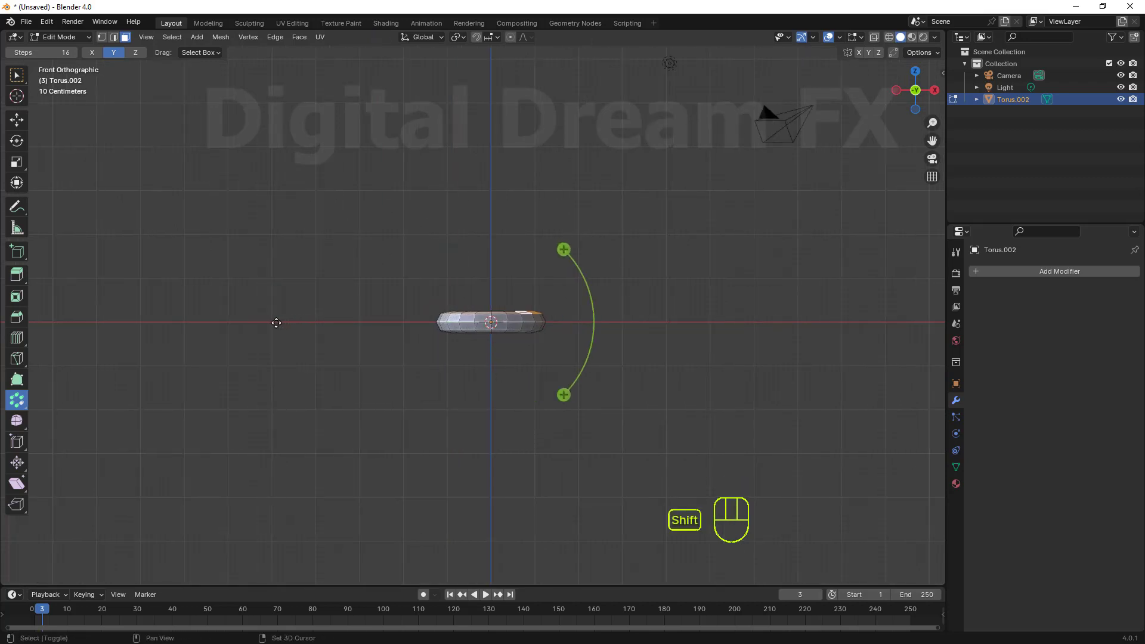
right_click(273, 323, "shift")
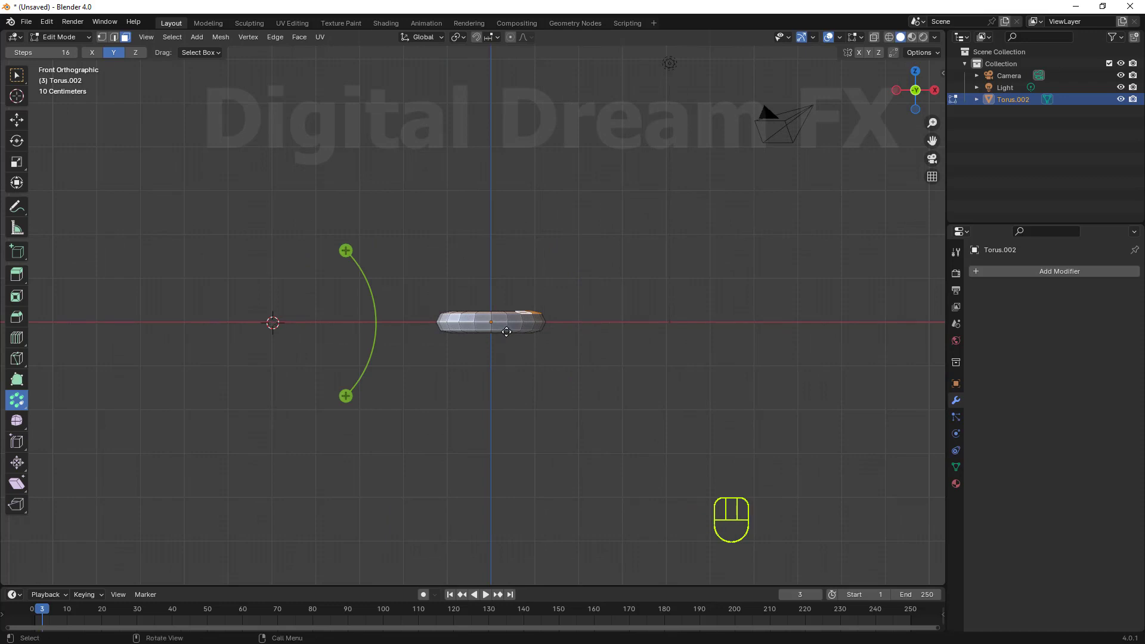
left_click_drag(346, 250, 103, 389)
middle_click_drag(103, 389, 244, 419, "shift")
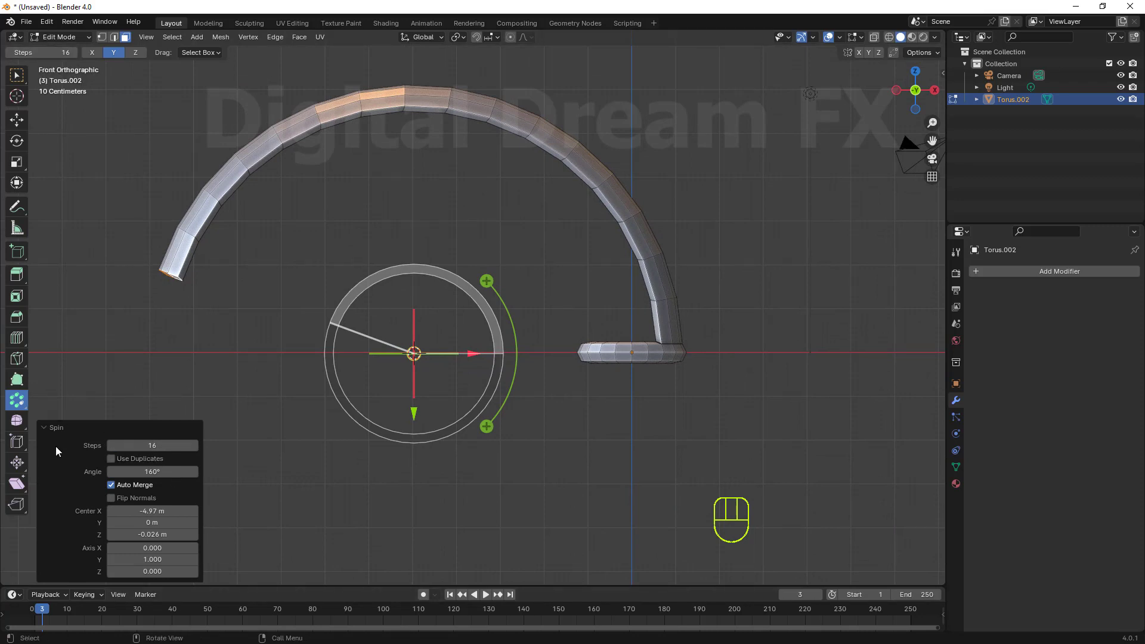
mouse_move(155, 447)
left_mouse_down()
mouse_move(174, 447)
mouse_move(154, 447)
left_mouse_up()
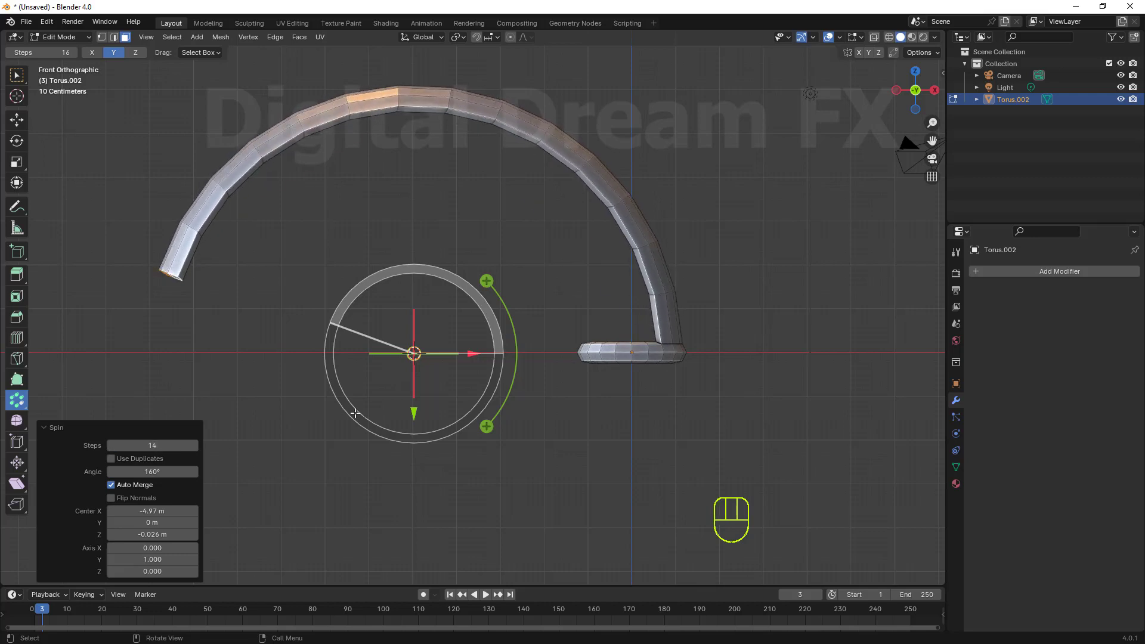
Step: Select a row of four adjacent faces across the outer surface of the new arch, a few segments above the torus
scroll(356, 413, "down", 2)
middle_click_drag(368, 435, 398, 449, "shift")
middle_click_drag(498, 449, 405, 458, "shift")
middle_click_drag(476, 429, 275, 451)
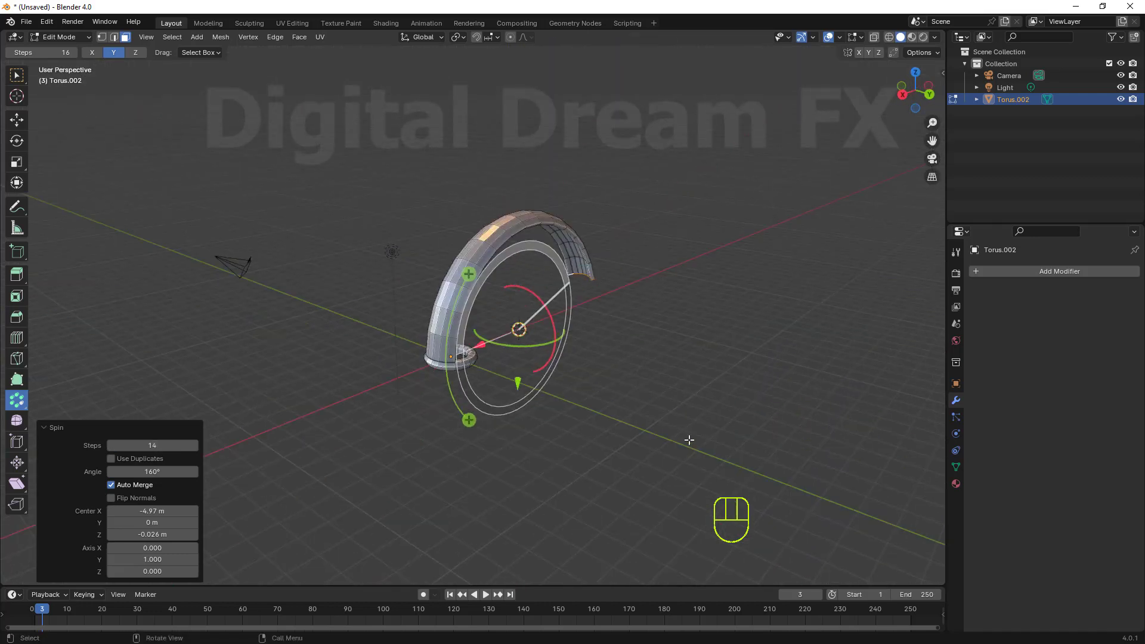
scroll(688, 440, "up", 4)
middle_click_drag(659, 462, 618, 498, "shift")
middle_click_drag(653, 477, 674, 393)
scroll(591, 455, "up", 2)
middle_click_drag(531, 418, 585, 433)
scroll(623, 438, "up", 3)
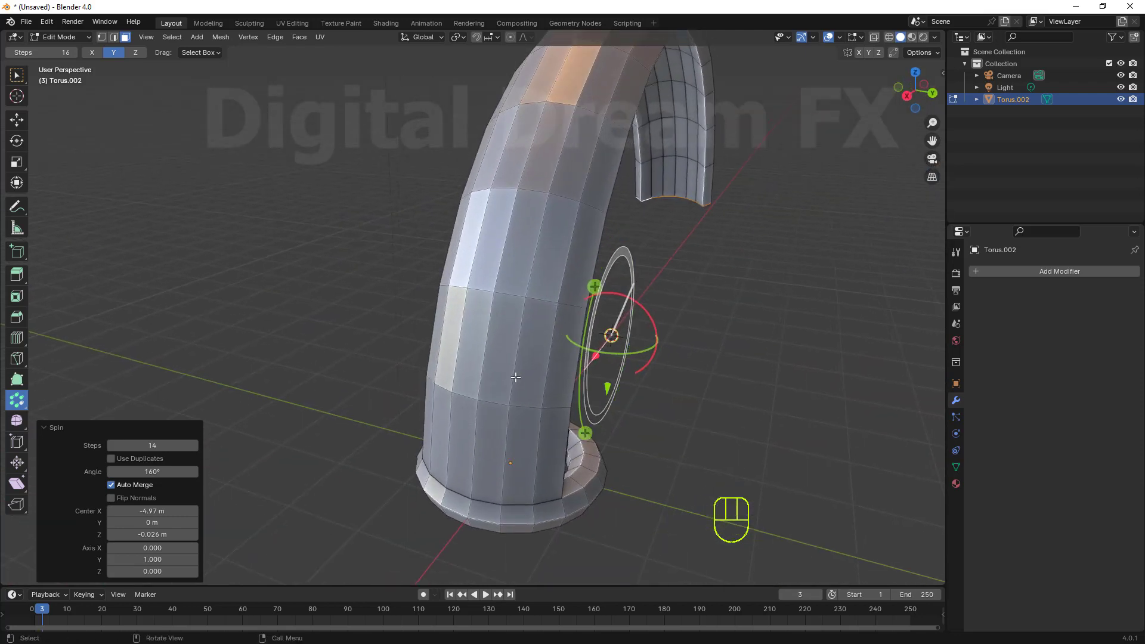
left_click(570, 173)
left_click(542, 150, "shift")
left_click(510, 150, "shift")
middle_click_drag(490, 153, 542, 170)
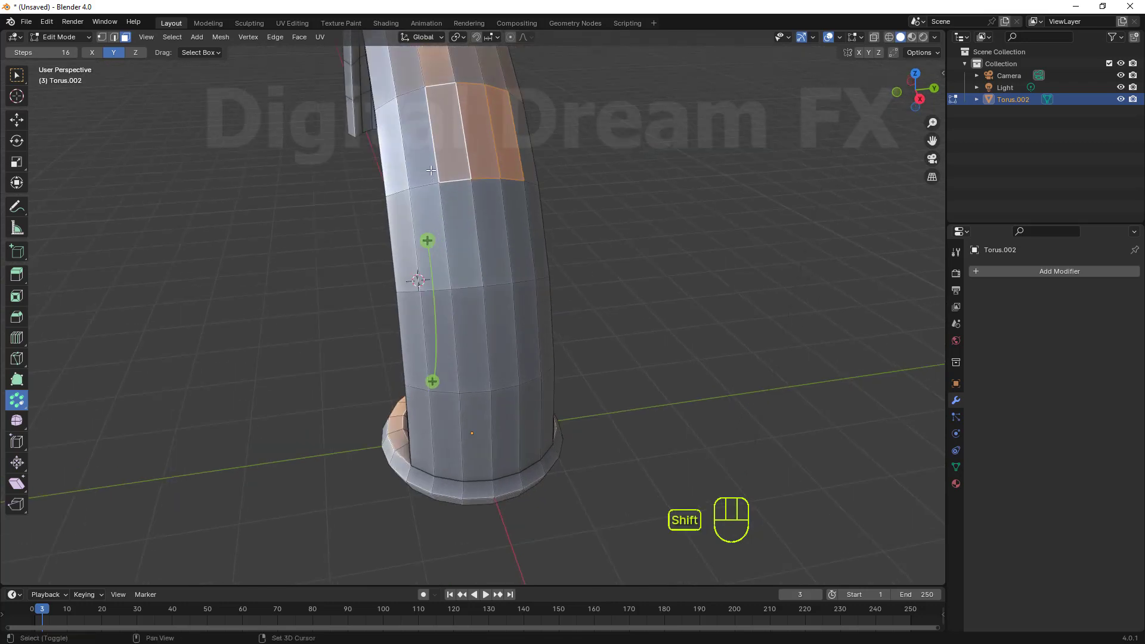
left_click(424, 158, "shift")
Step: In the front orthographic view, place the 3D cursor on the X axis at about 4.05 m and spin the selected faces into a second arch
scroll(598, 340, "down", 5)
middle_click_drag(716, 340, 615, 381)
middle_click_drag(632, 418, 441, 377, "shift")
key("KP_1")
scroll(560, 379, "down", 2)
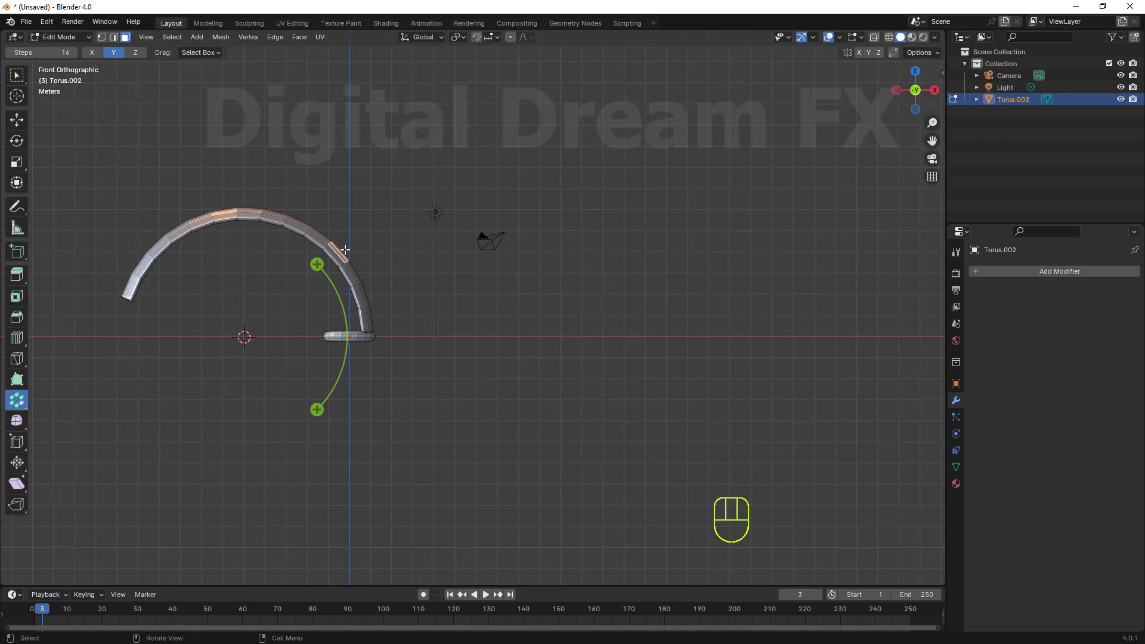
right_click(436, 336, "shift")
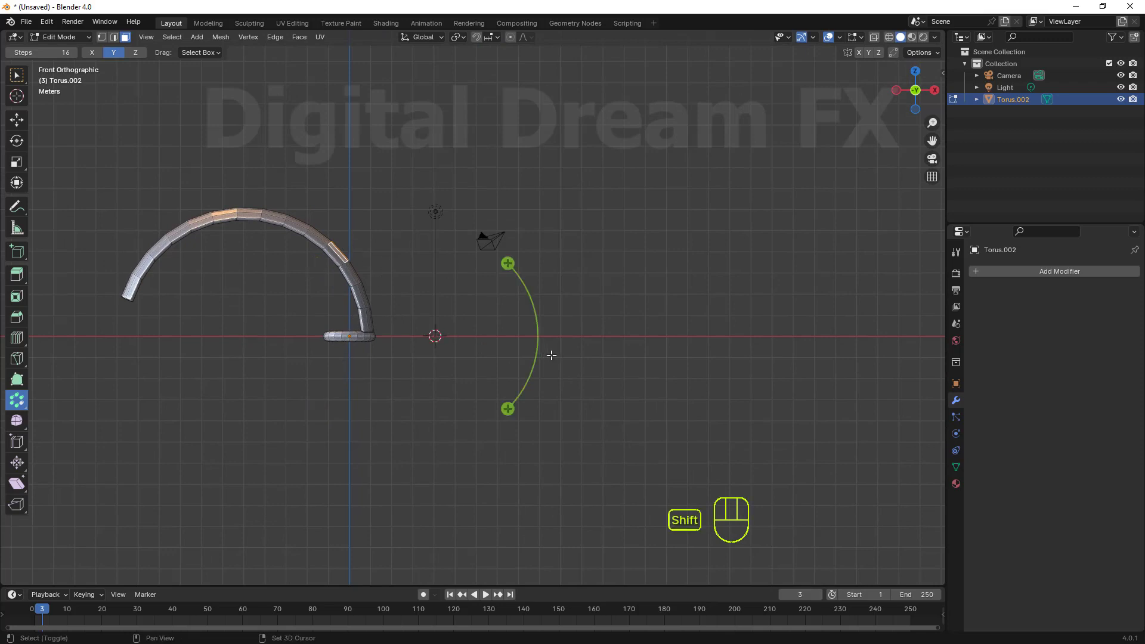
left_click_drag(508, 408, 250, 302)
Step: Select five adjacent faces on the flat side of the second arch near its crest
middle_click_drag(707, 453, 624, 465)
scroll(624, 466, "up", 3)
middle_click_drag(686, 408, 632, 492, "shift")
left_click(543, 299)
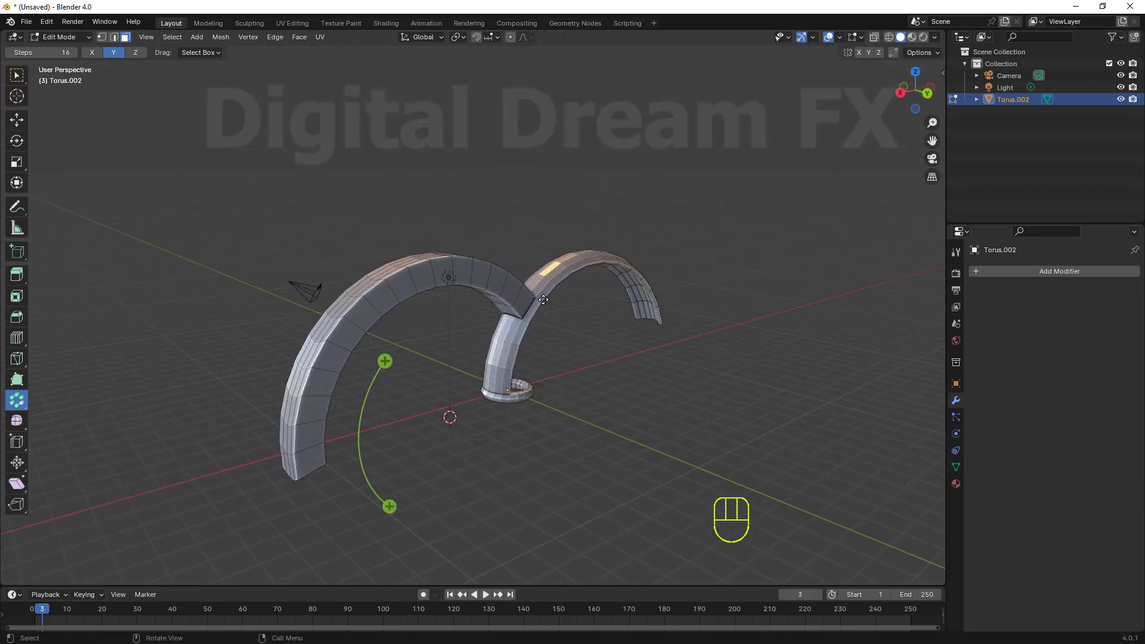
left_click(420, 276)
left_click(396, 282, "shift")
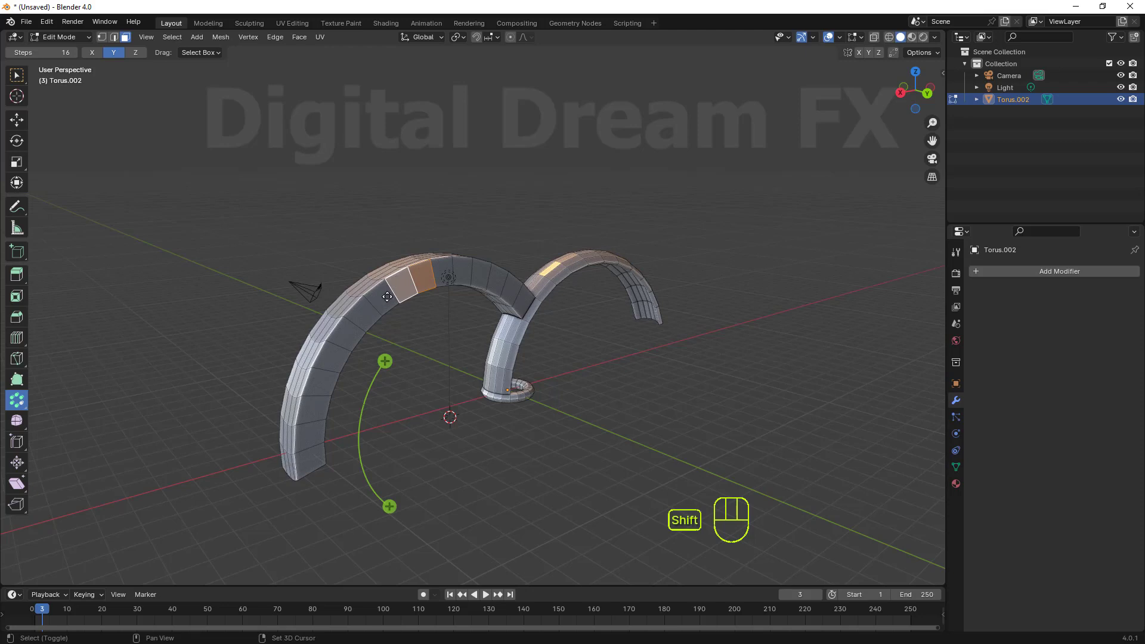
left_click(384, 296, "shift")
left_click(444, 266, "shift")
left_click(463, 270, "shift")
Step: Switch between the Spin and Spin Duplicates tools and leave Spin as the active tool
middle_click_drag(466, 326, 496, 260)
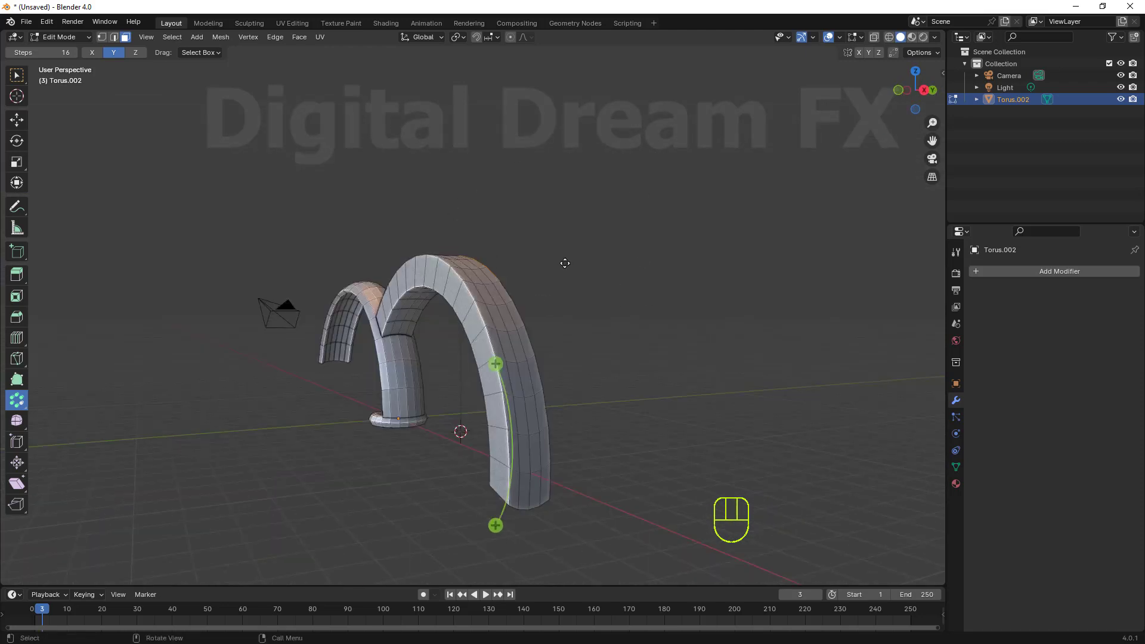
middle_click_drag(565, 263, 609, 201)
middle_click_drag(667, 299, 640, 301)
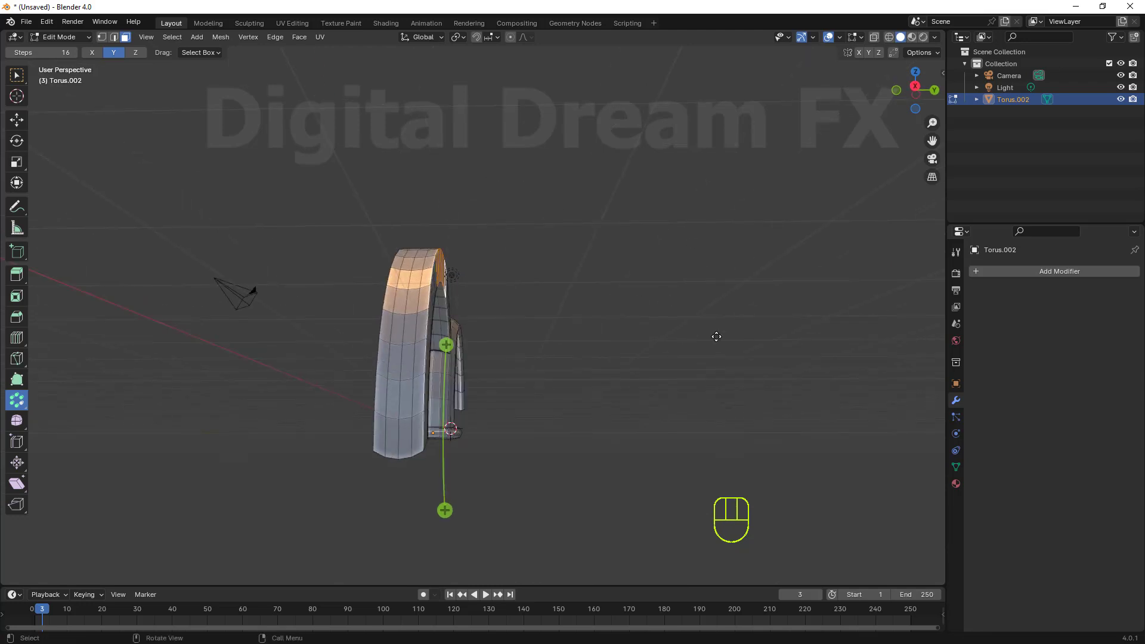
middle_click_drag(717, 336, 504, 353)
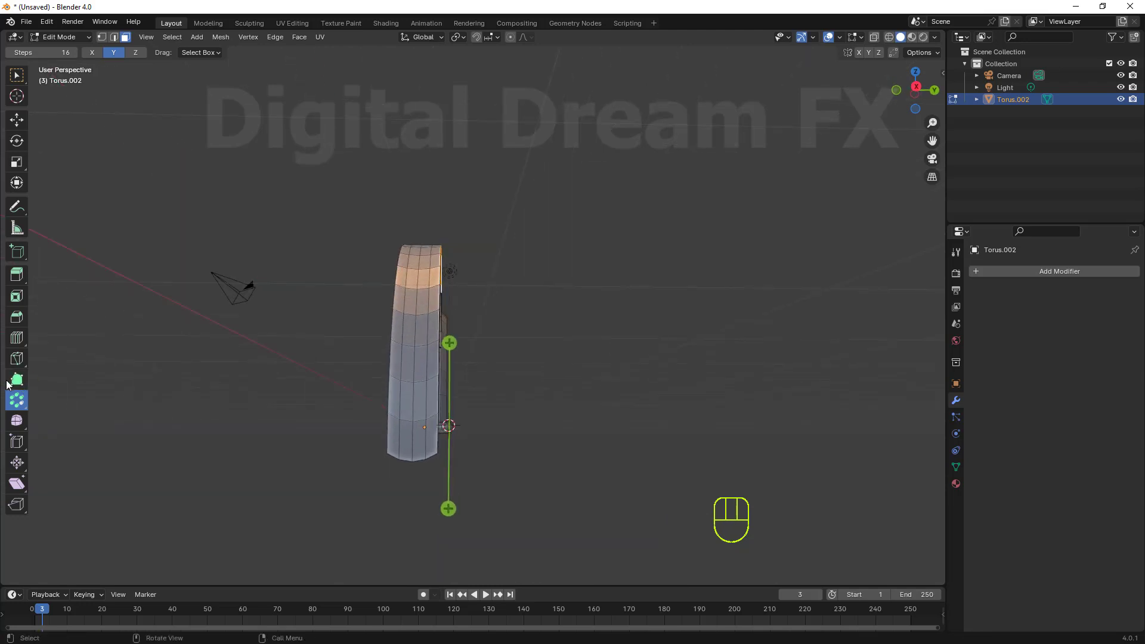
left_click(15, 403)
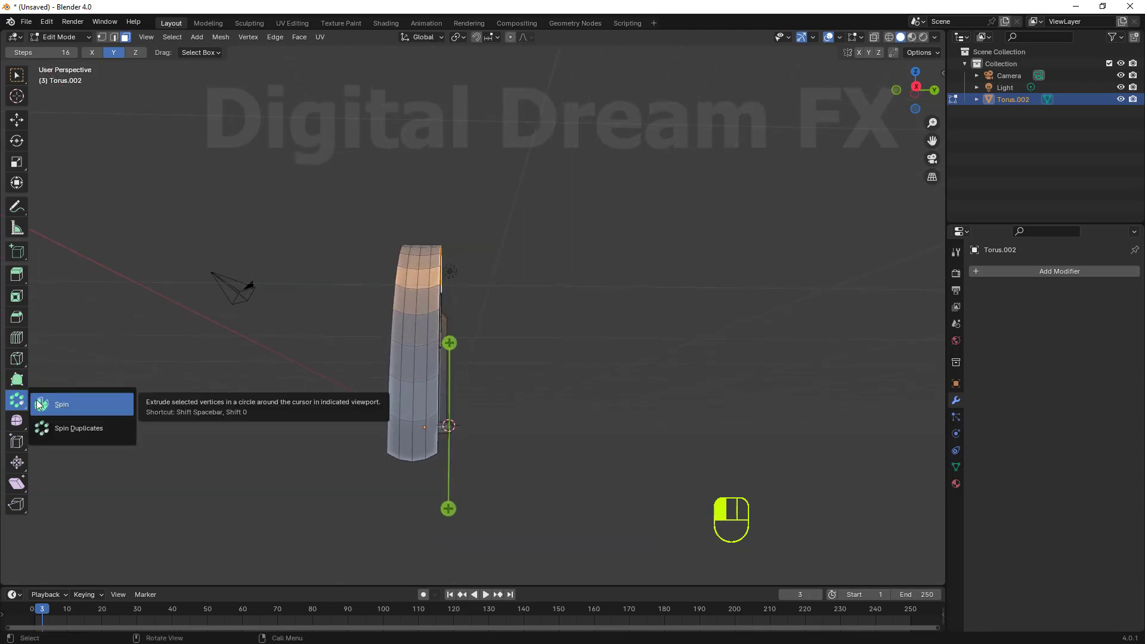
left_click(40, 405)
left_click_drag(18, 405, 58, 433)
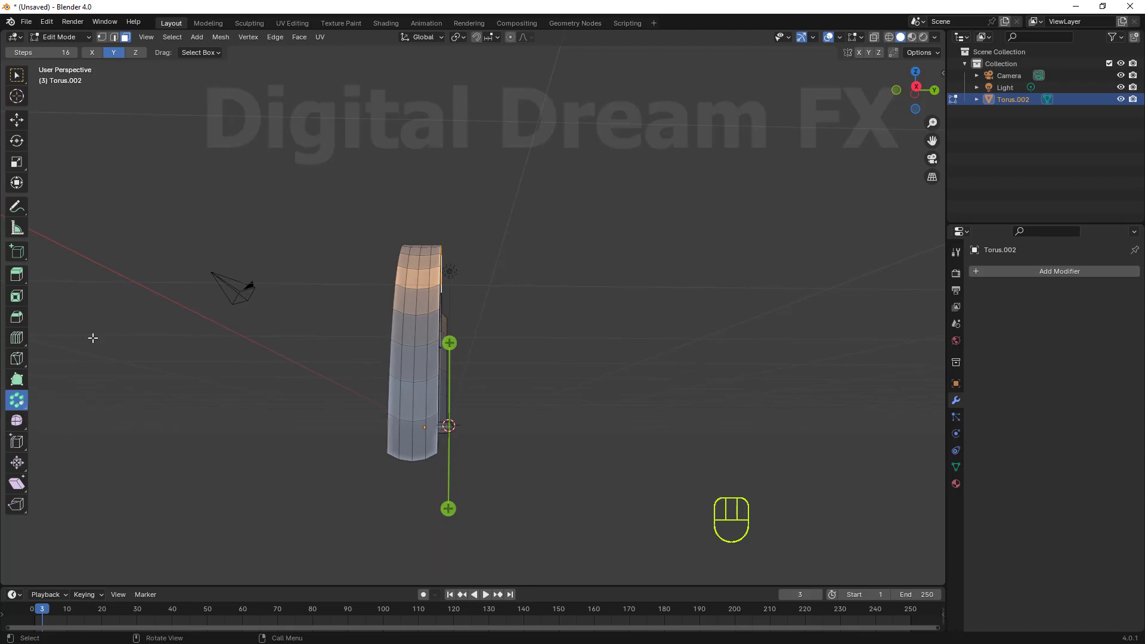
left_click_drag(21, 400, 79, 405)
Step: In the right orthographic view, place the 3D cursor on the Y axis at about 6 m, beside the arches
middle_click_drag(446, 273, 479, 344, "shift")
key("KP_1")
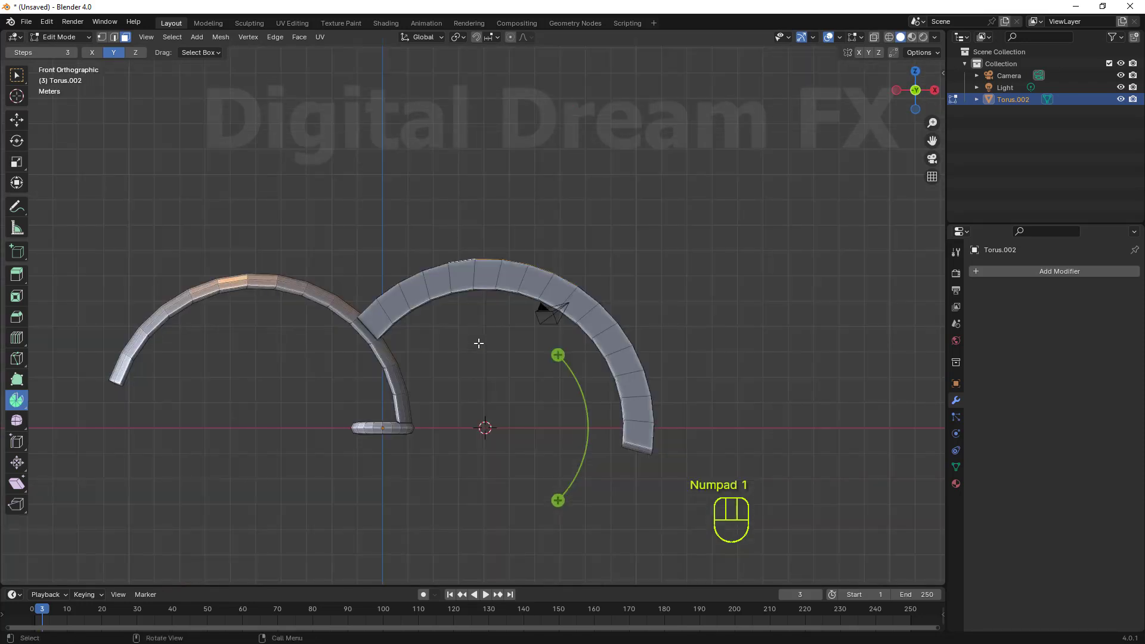
key("KP_3")
middle_click_drag(483, 356, 347, 310, "shift")
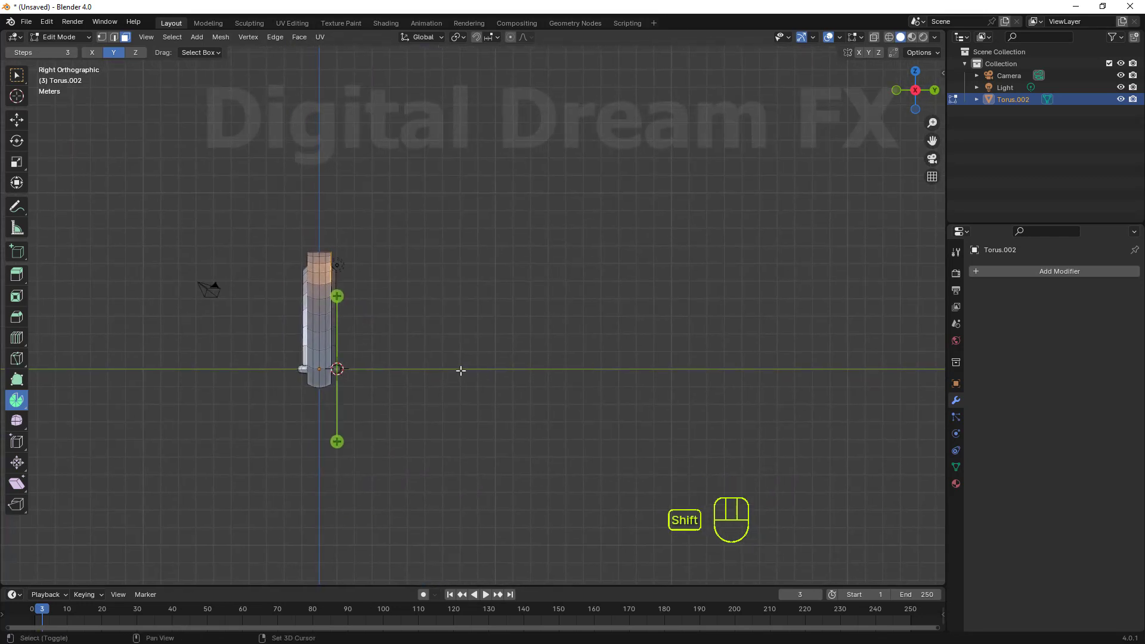
right_click(425, 368, "shift")
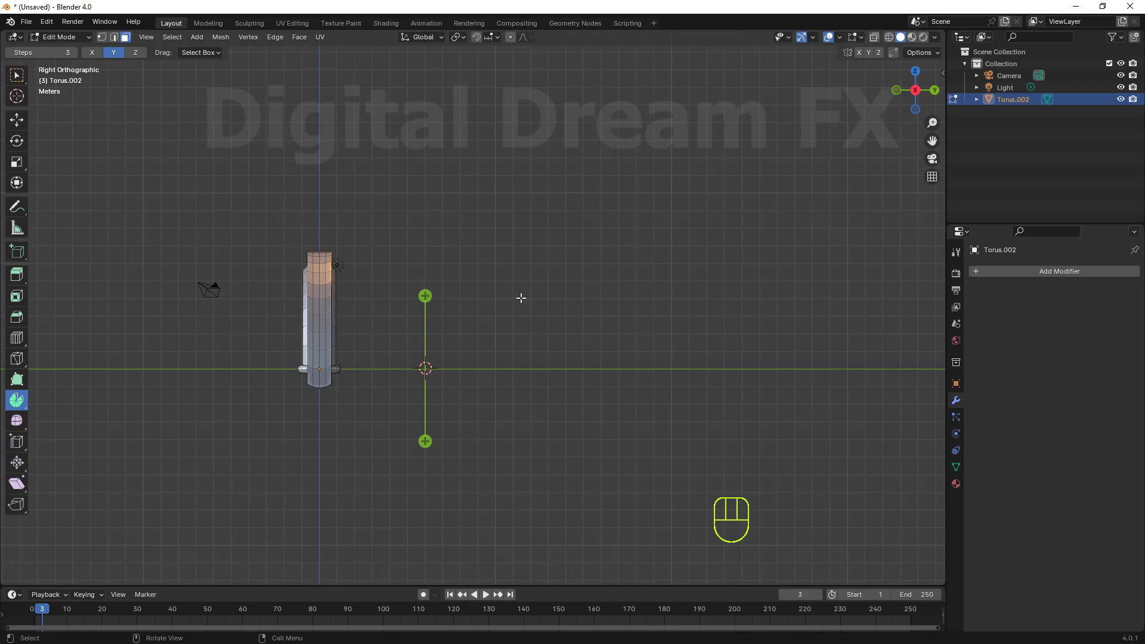
Step: Set the spin axis to X and spin the selected faces through about 117° in 13 steps
left_click(92, 52)
middle_click_drag(514, 329, 525, 340, "shift")
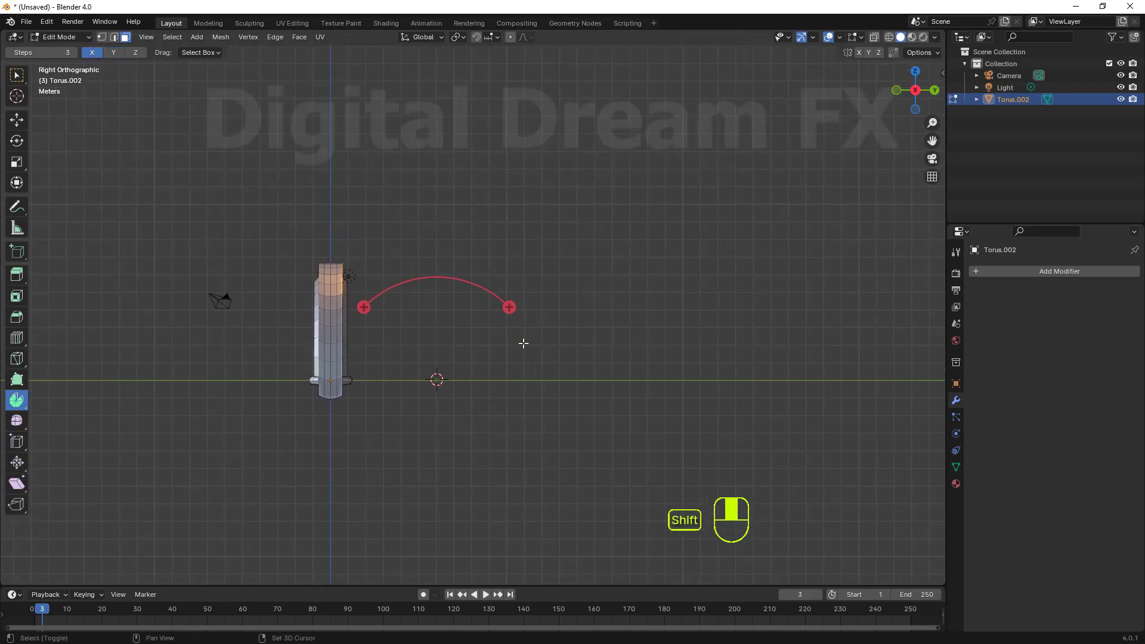
left_click_drag(506, 310, 458, 445)
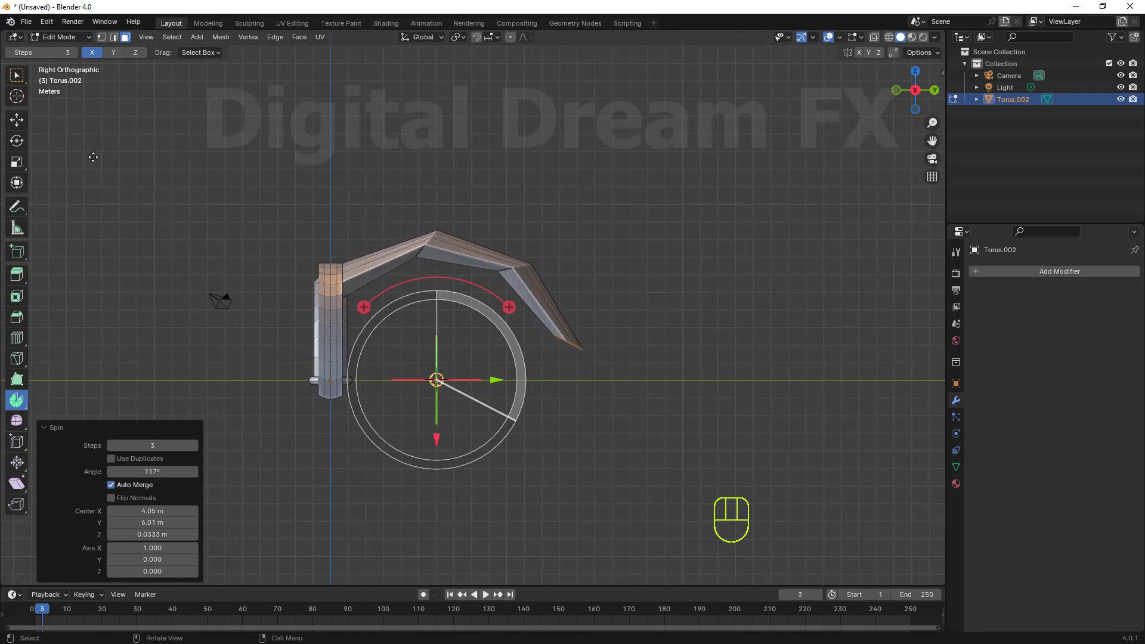
left_click_drag(150, 444, 179, 444)
scroll(617, 428, "down", 3)
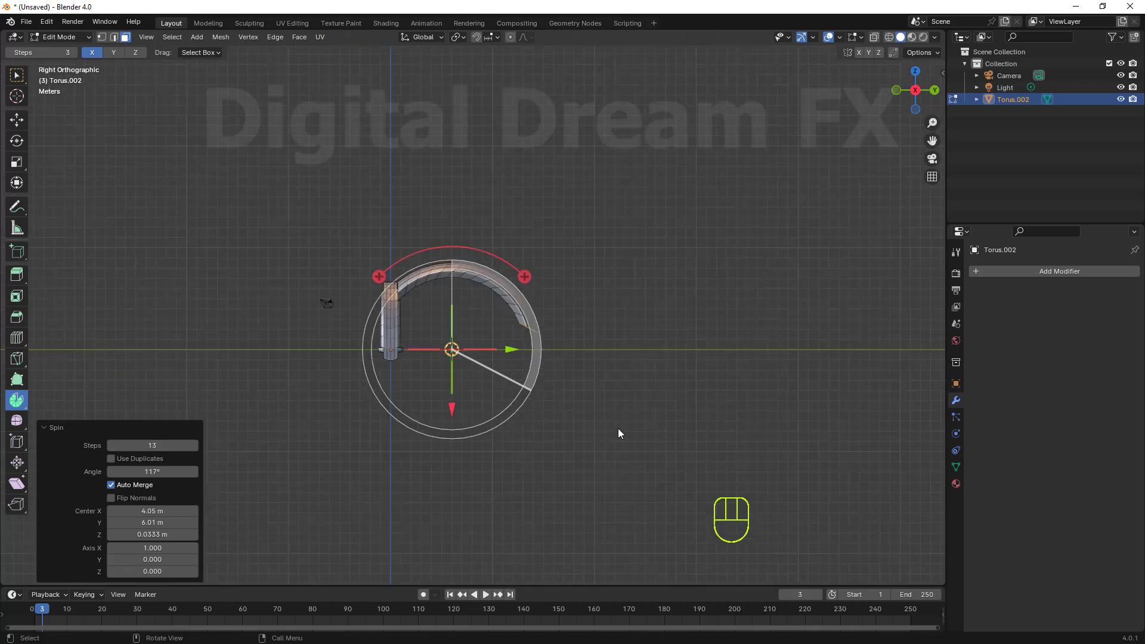
Step: Examine the spun arches from several angles in Object and Edit Mode and check which Spin tool is active
middle_click_drag(618, 428, 25, 329)
key("Tab")
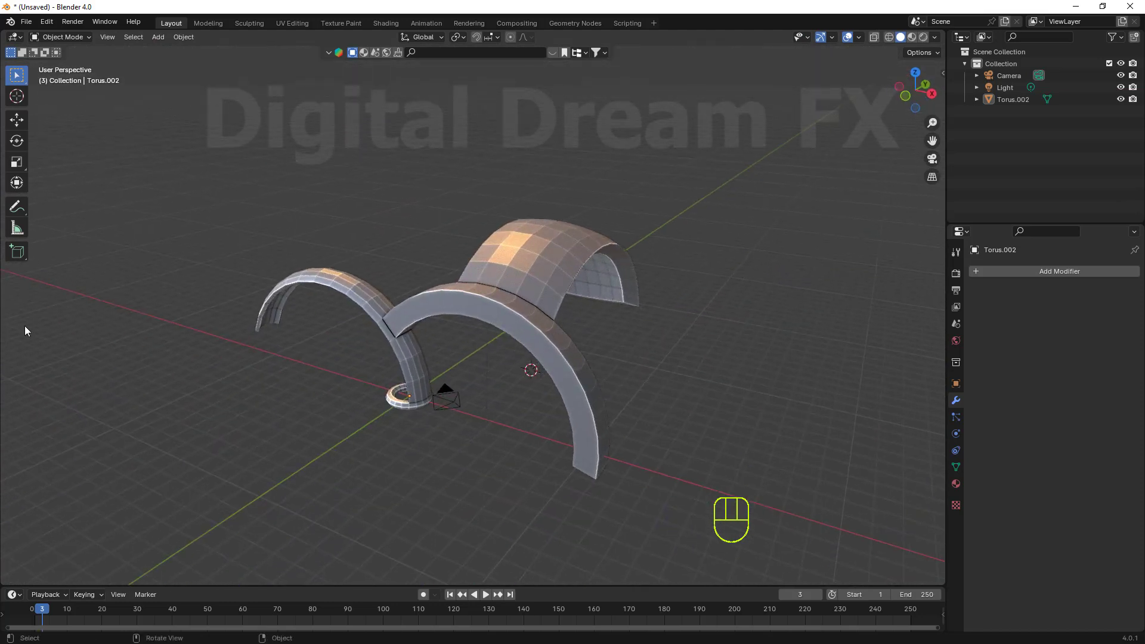
middle_click_drag(189, 212, 165, 222, "shift")
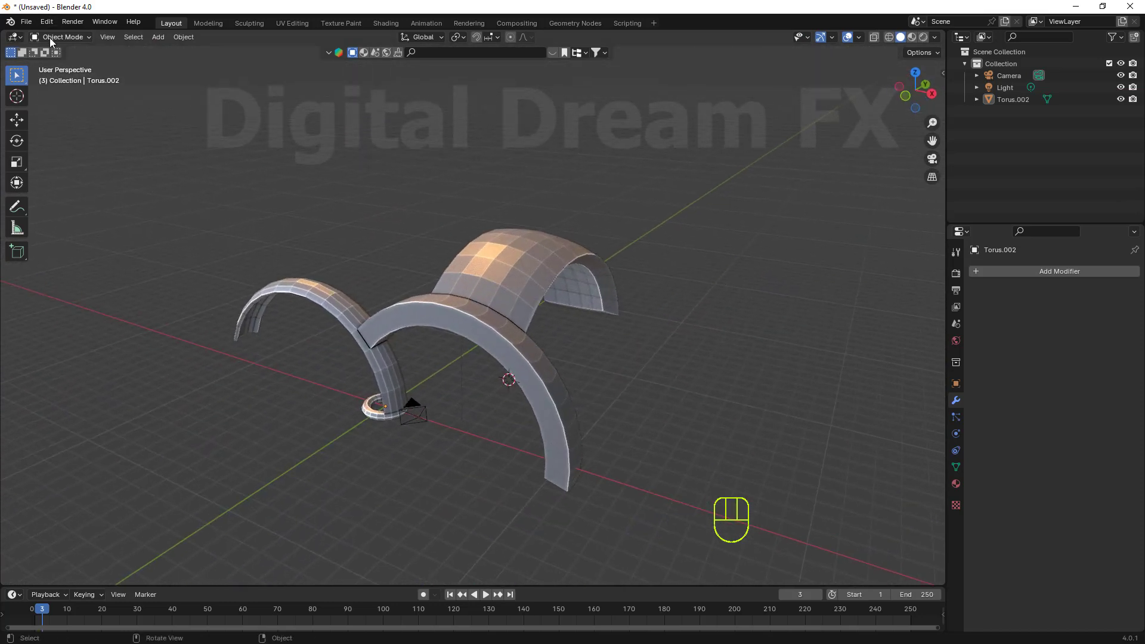
key("Tab")
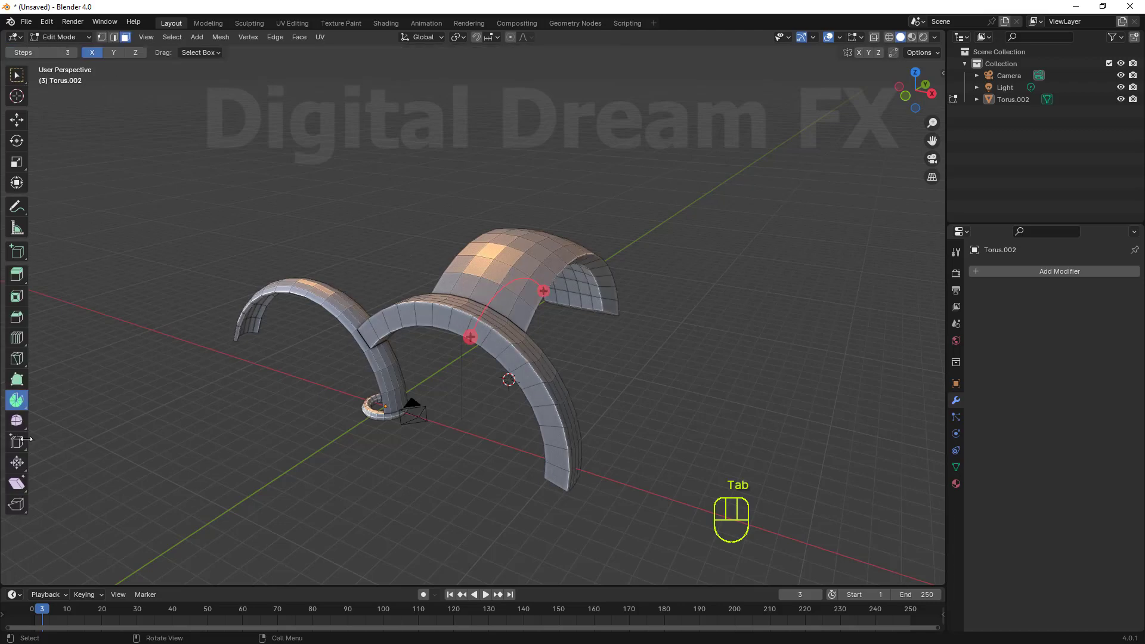
left_click_drag(24, 403, 69, 427)
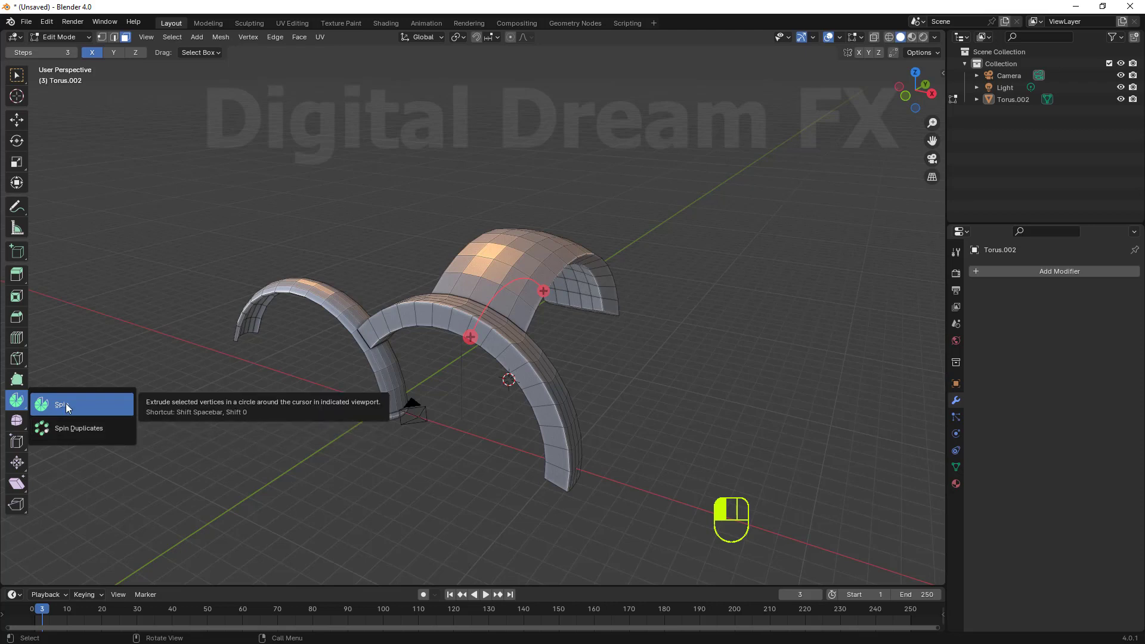
left_click_drag(67, 408, 67, 407)
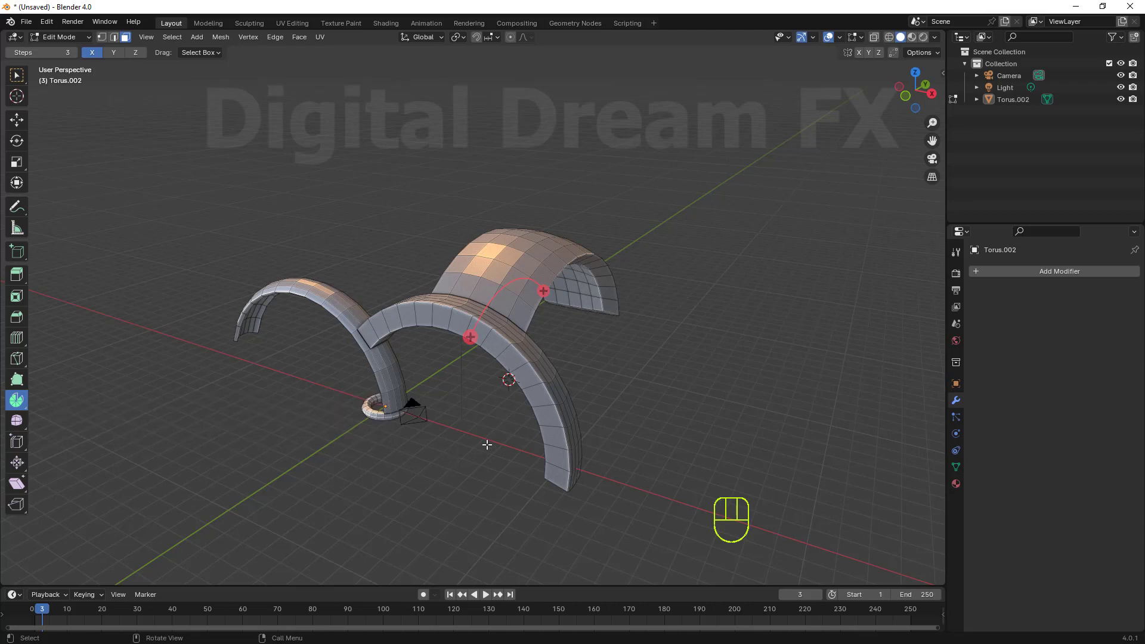
middle_click_drag(487, 444, 455, 409)
middle_click_drag(453, 352, 429, 285)
left_click(29, 24)
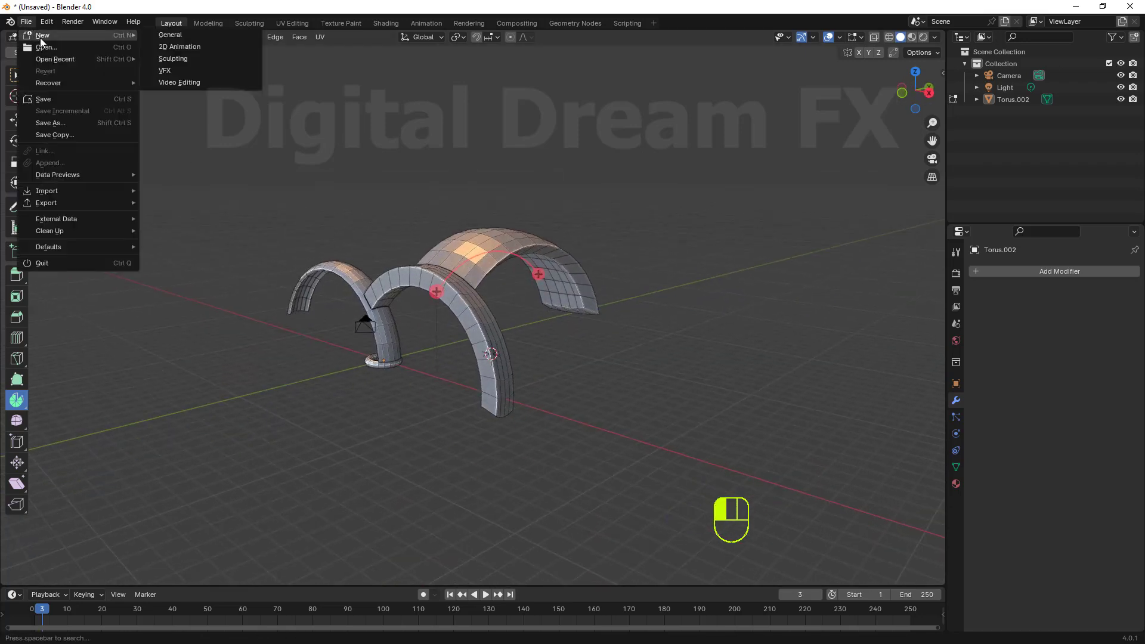
middle_click_drag(635, 353, 615, 361, "shift")
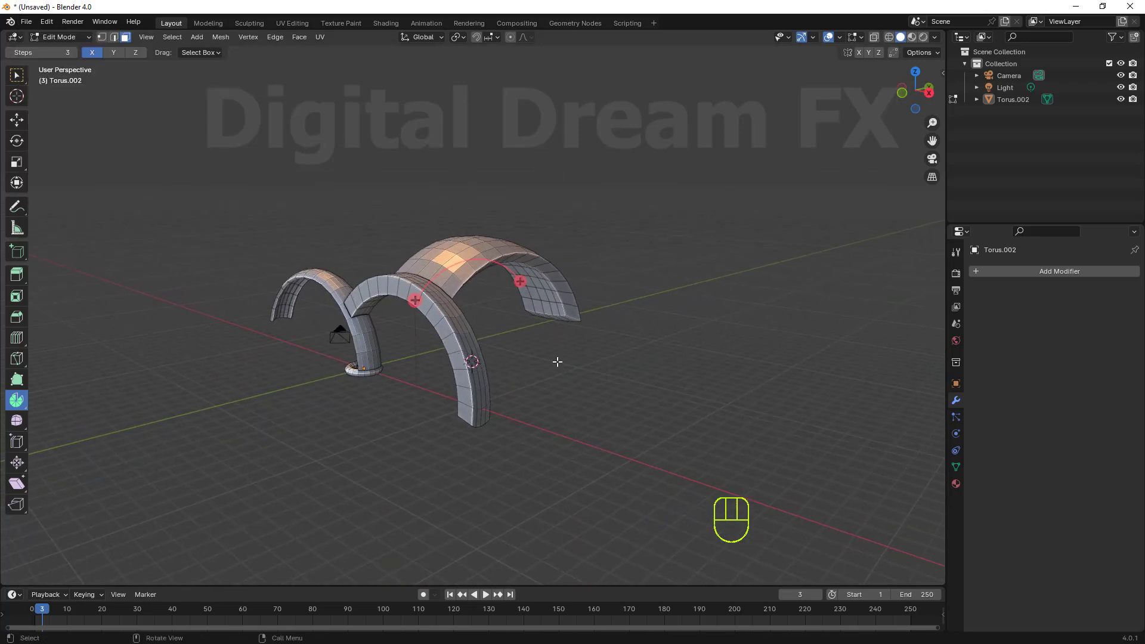
Step: Return to Object Mode and delete the torus arch mesh, the camera and the light
key("Tab")
left_click(440, 310)
key("Delete")
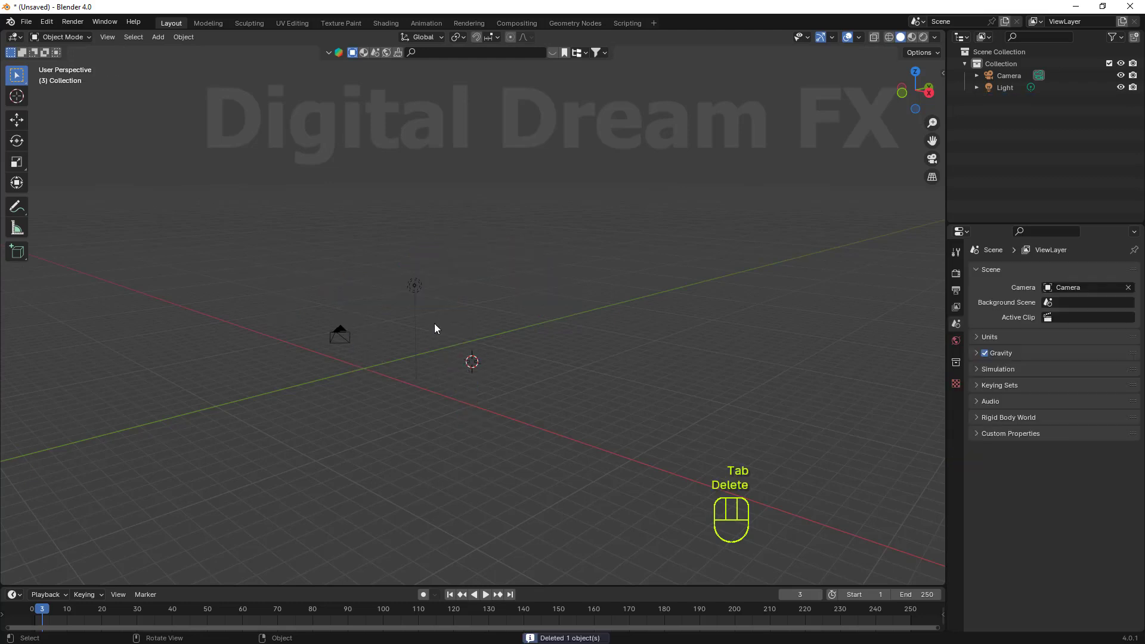
left_click_drag(460, 374, 320, 221)
key("Delete")
Step: Snap the 3D cursor to the world origin
middle_click_drag(320, 227, 409, 284)
key("shift+s")
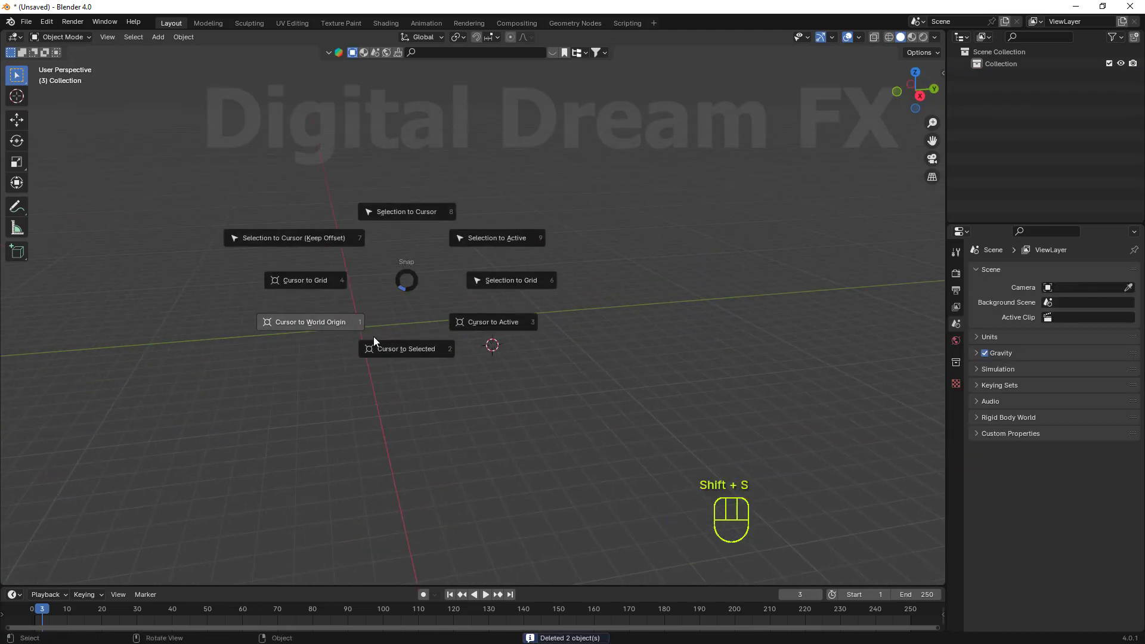
left_click(345, 323)
middle_click_drag(345, 322, 442, 327, "shift")
middle_click_drag(204, 199, 192, 191, "shift")
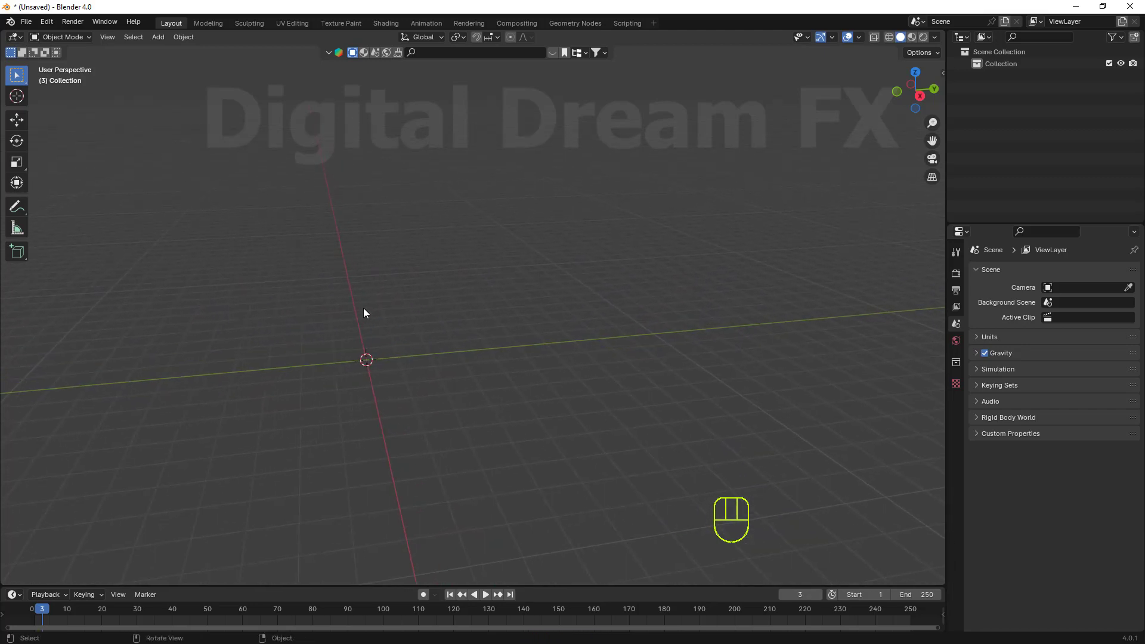
Step: Add a 2 m cube mesh at the world origin
key("shift+a")
mouse_move(353, 308)
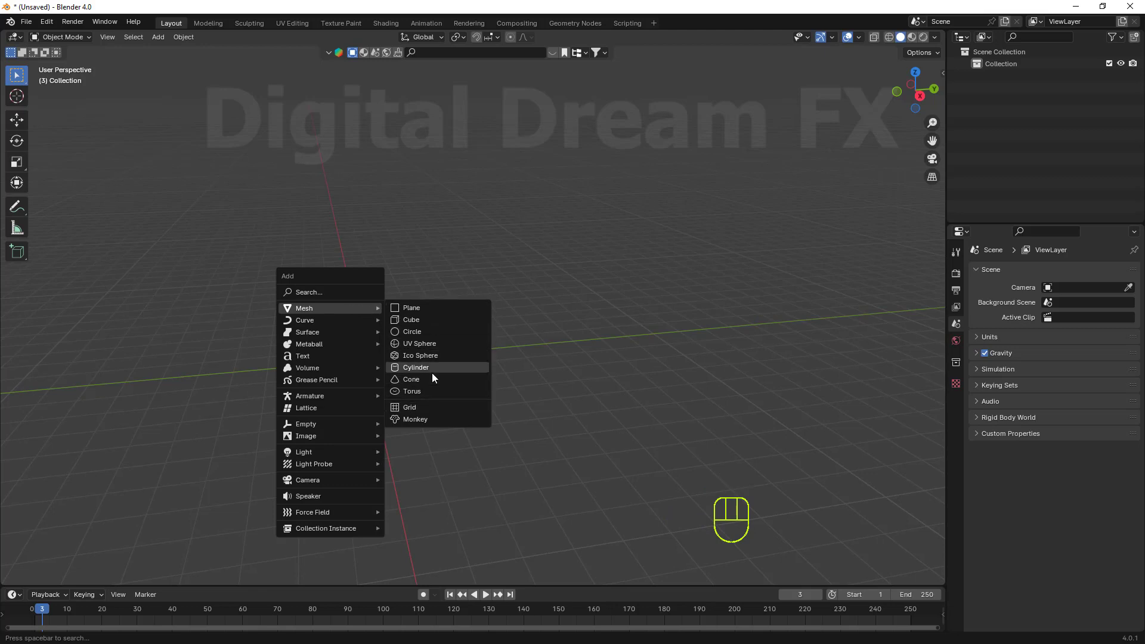
left_click(434, 322)
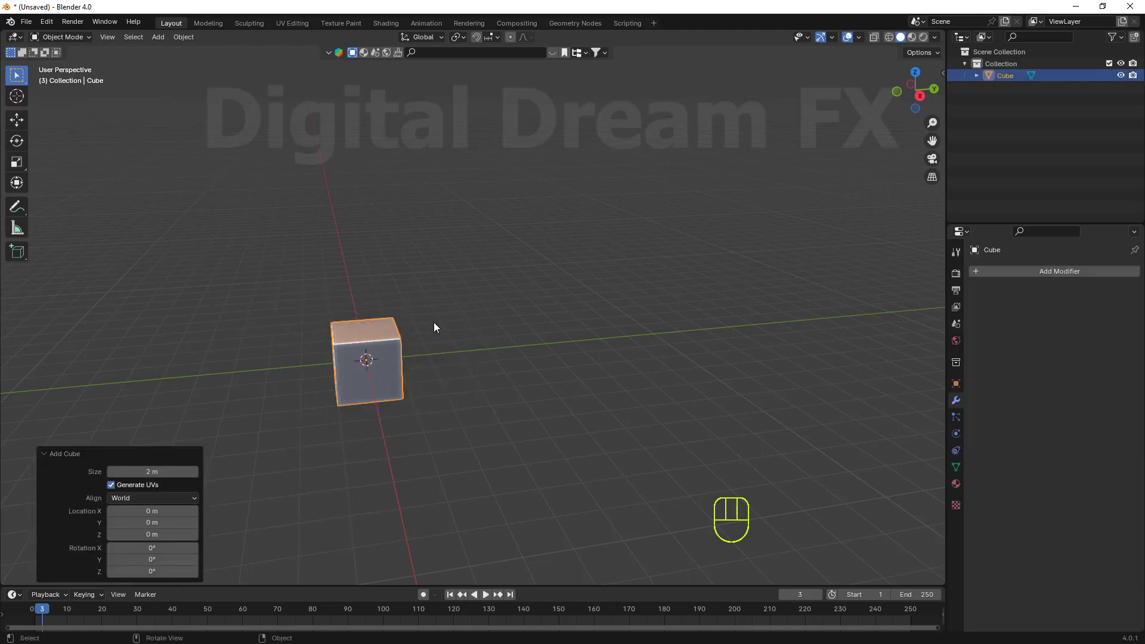
middle_click_drag(423, 410, 410, 447)
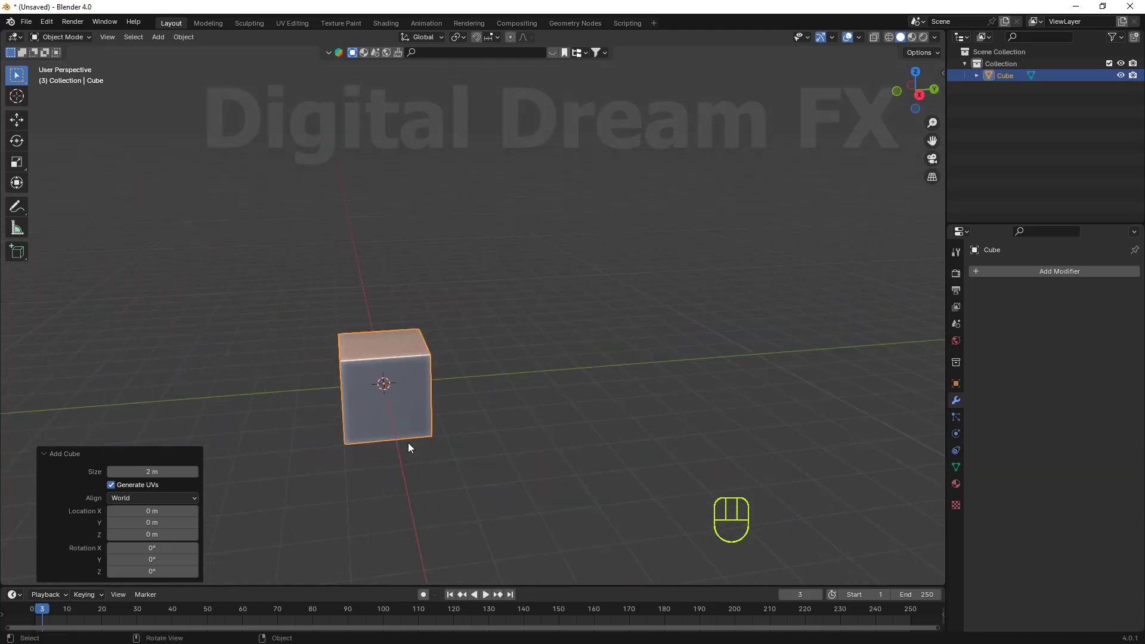
Step: In the right orthographic view, duplicate the cube and place the copy about 3.96 m along Y and 5 m up
key("KP_3")
scroll(519, 334, "down", 3)
middle_click_drag(495, 389, 434, 369, "shift")
key("shift+d")
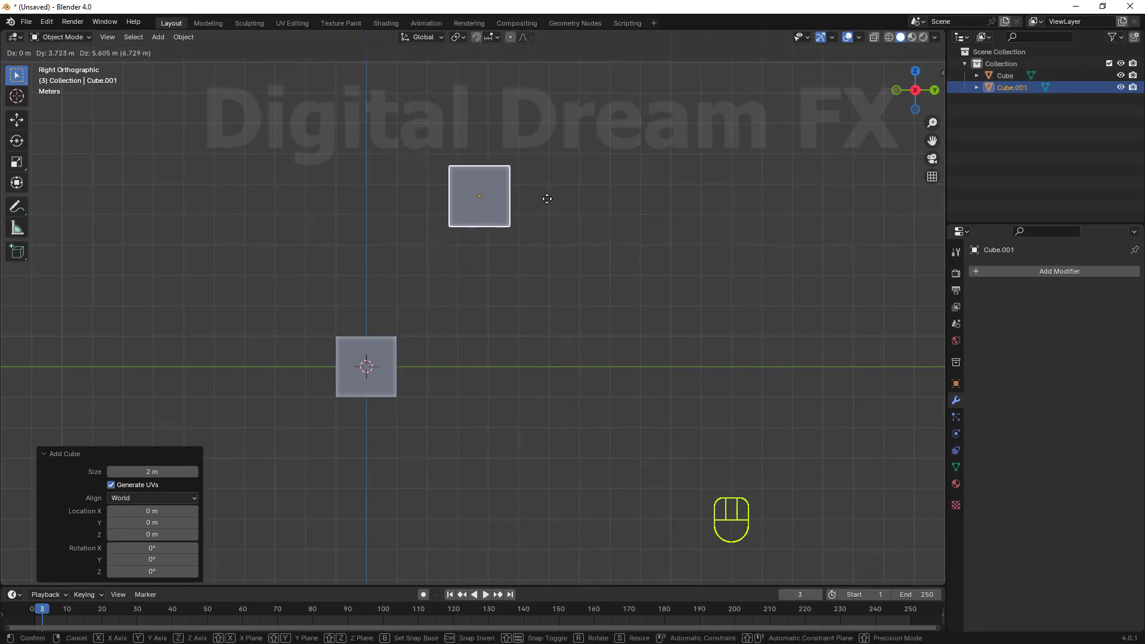
left_click(555, 218)
scroll(462, 275, "down", 1)
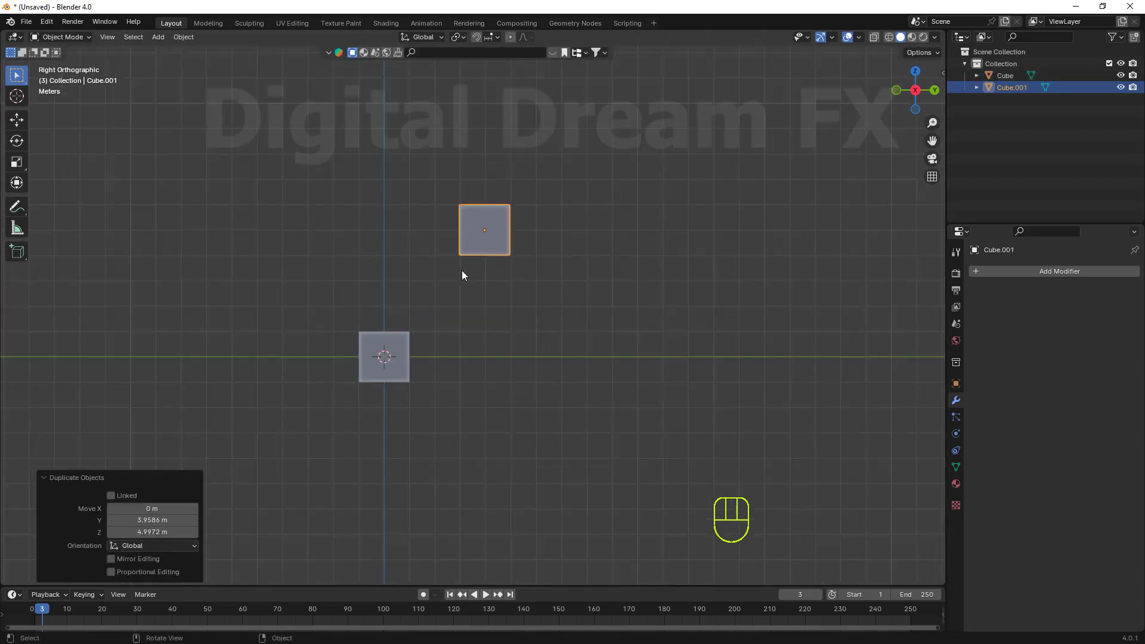
Step: Select the upper cube and the lower cube together and join them into one object
middle_click_drag(497, 291, 518, 400)
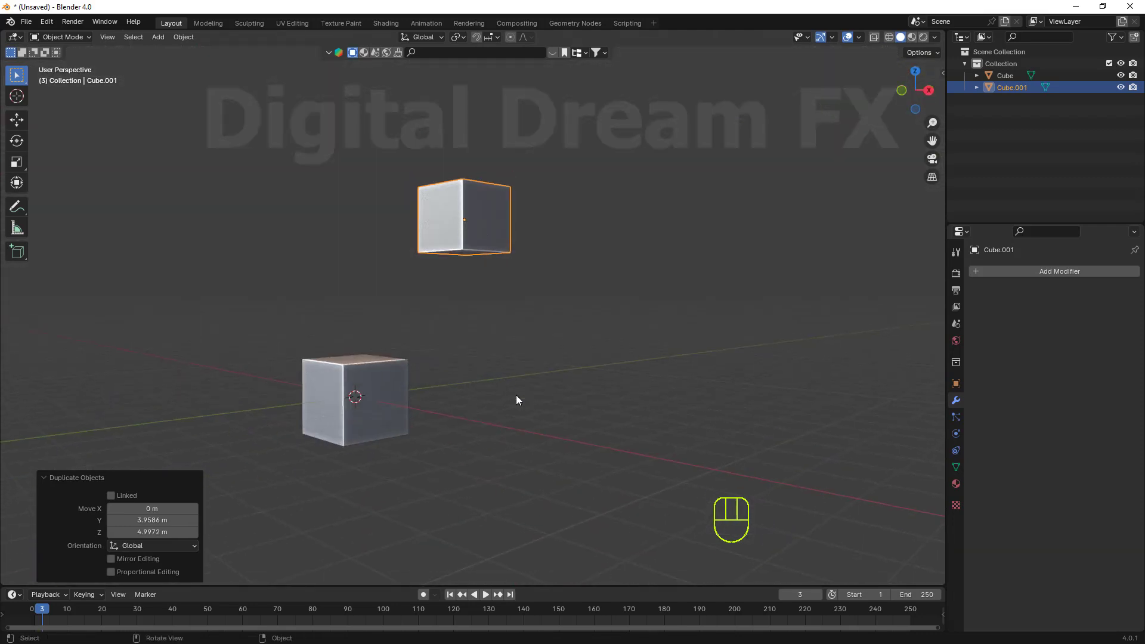
left_click(476, 215)
left_click(365, 404, "shift")
scroll(496, 445, "down", 2)
left_click(426, 349, "shift")
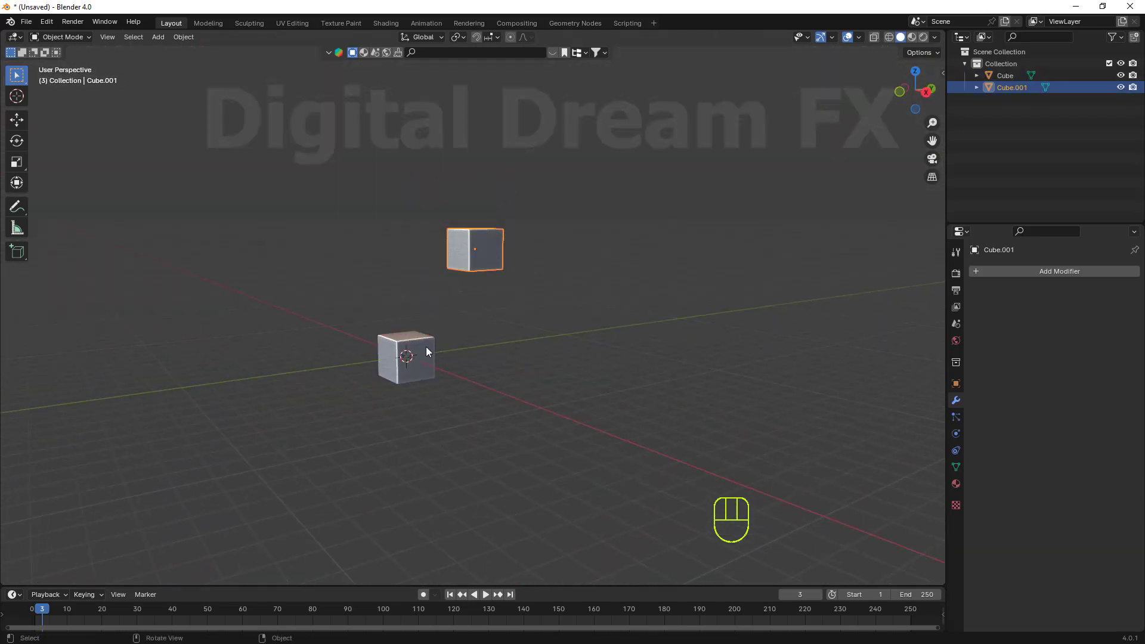
left_click(426, 349, "shift")
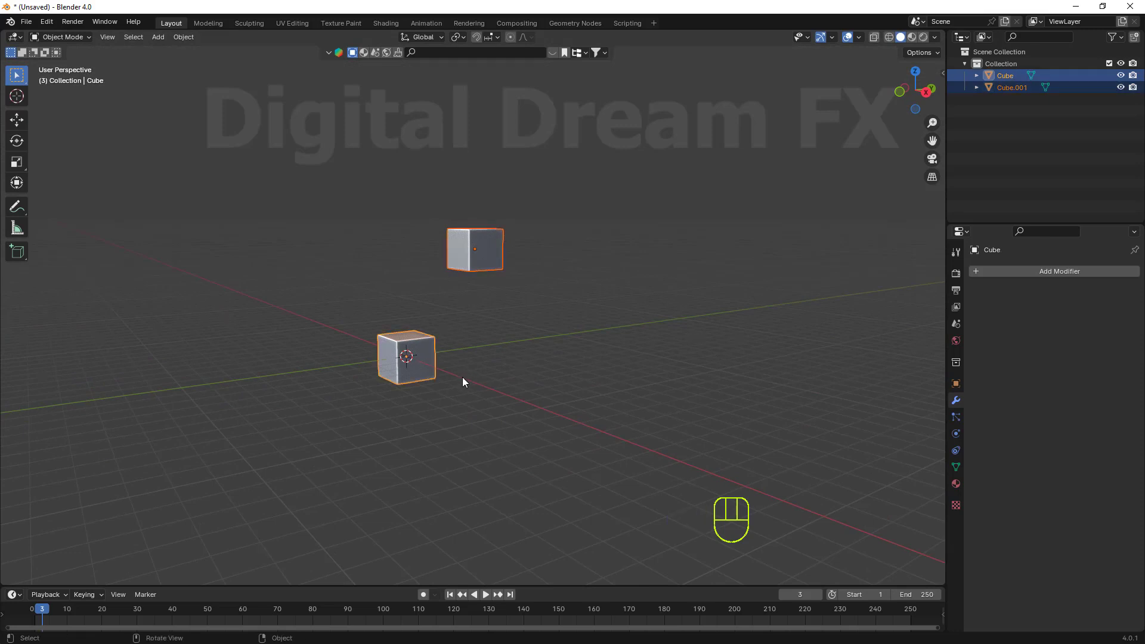
key("ctrl+j")
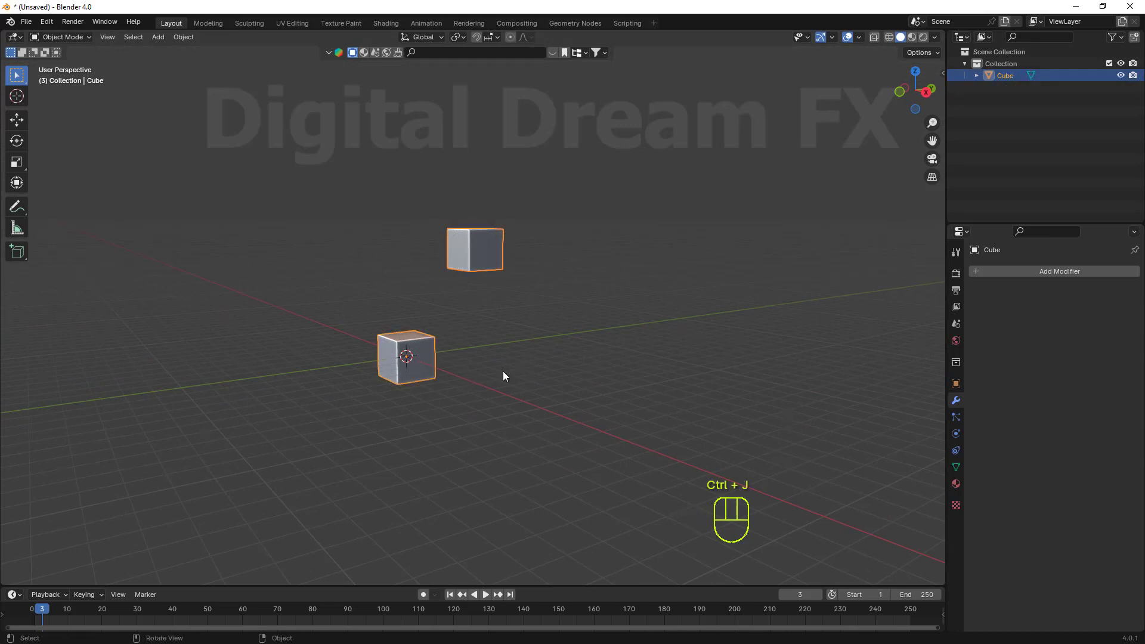
Step: Try moving the joined cubes together as one object
key("g")
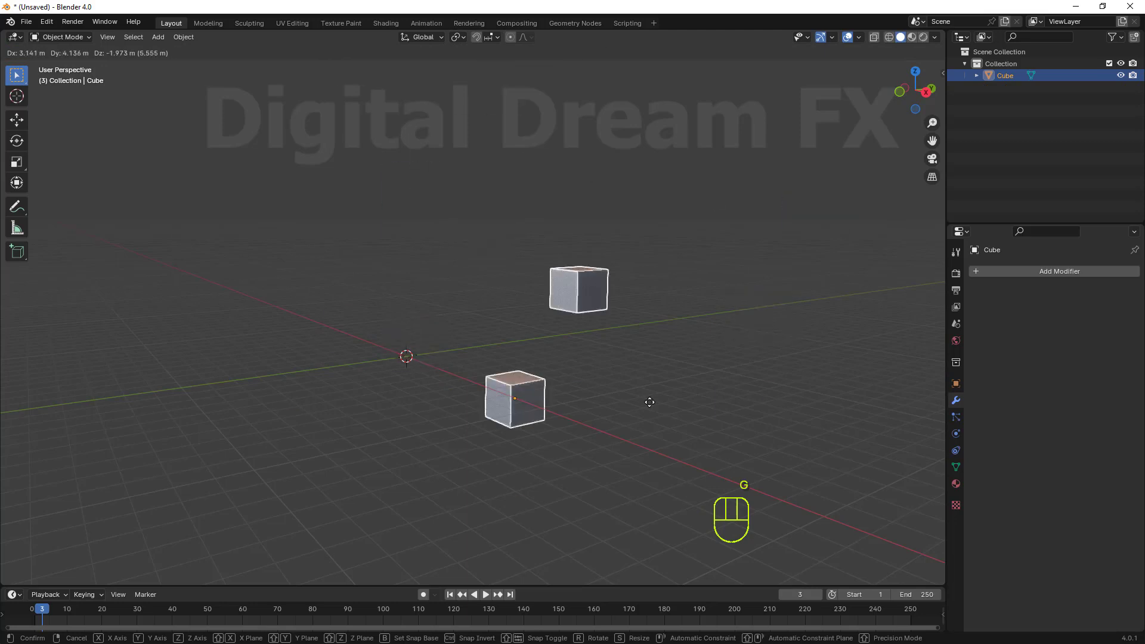
right_click(616, 371)
Step: In Edit Mode, select only the upper cube's side face and the lower cube's top face, with the Move tool active
scroll(613, 369, "down", 1)
middle_click_drag(614, 369, 583, 383)
key("Tab")
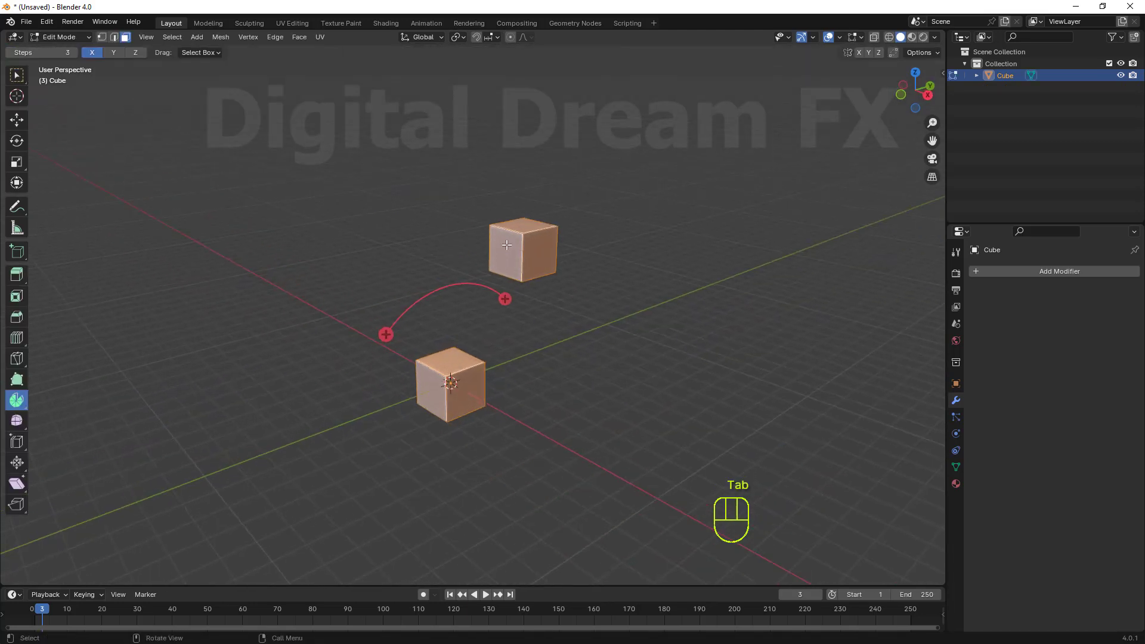
key("alt+a")
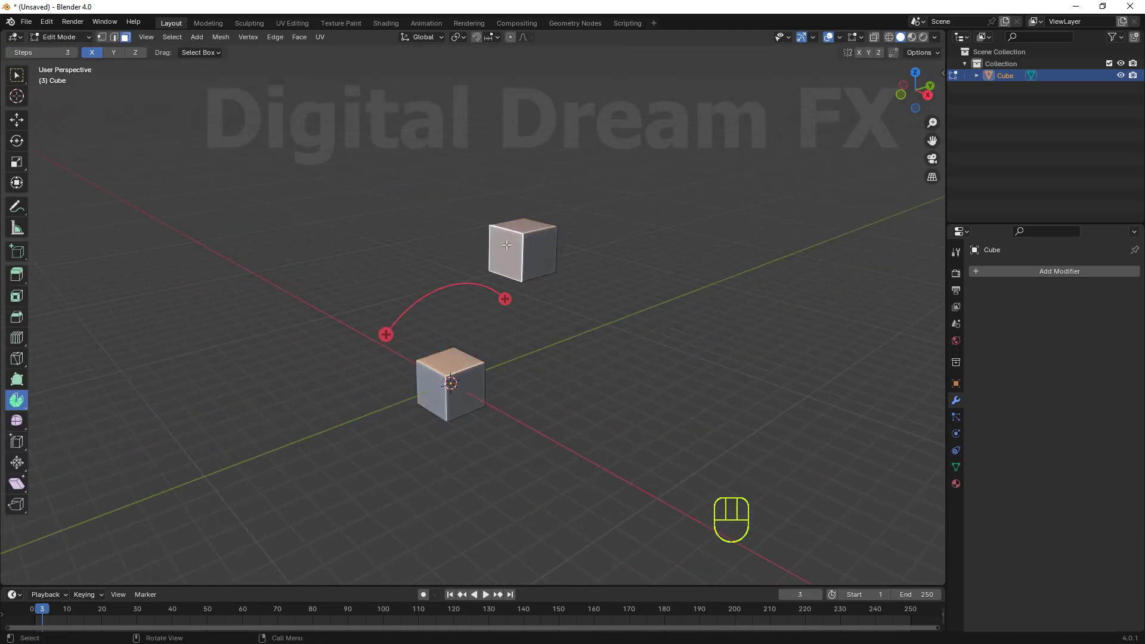
left_click(19, 117)
middle_click_drag(498, 349, 507, 322, "shift")
left_click(462, 363, "shift")
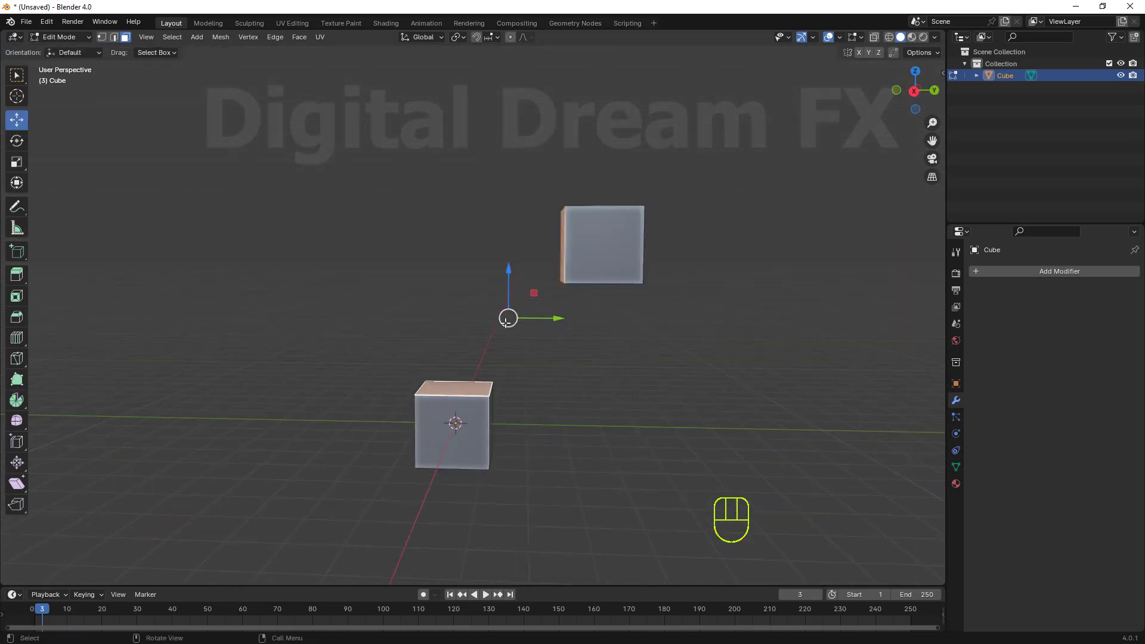
Step: Try moving the two selected faces freely and undo the move
left_click_drag(506, 323, 518, 357)
key("ctrl+z")
Step: Connect the two selected cube faces with Bridge Faces
middle_click_drag(519, 368, 548, 407)
scroll(596, 405, "down", 1)
middle_click_drag(549, 407, 538, 418, "shift")
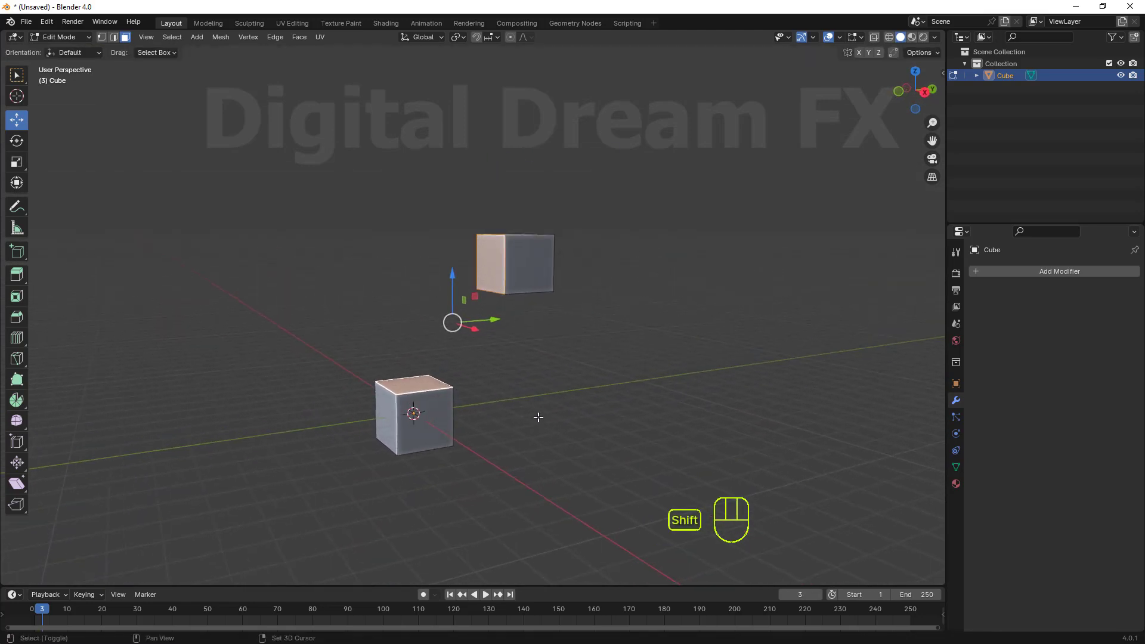
right_click(536, 358)
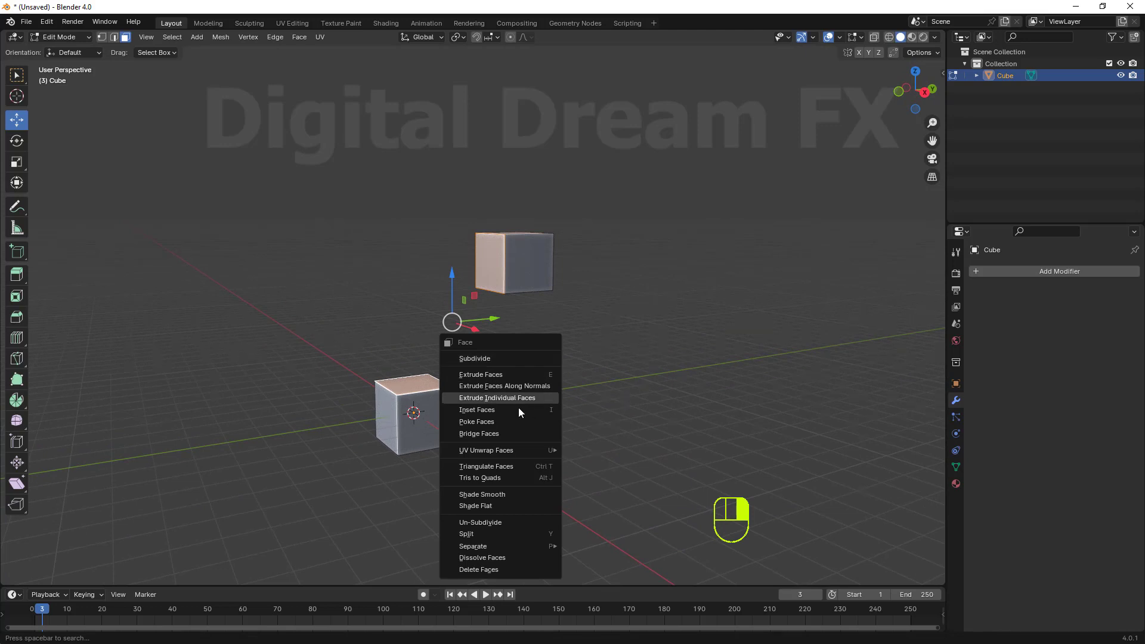
left_click(508, 434)
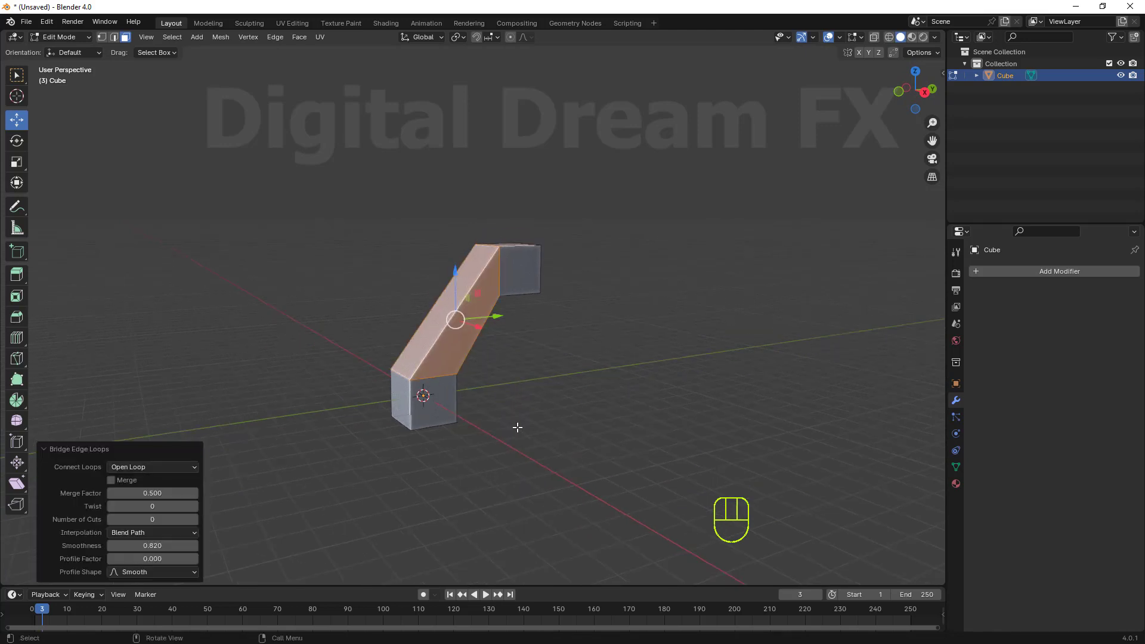
Step: Set the bridge's number of cuts to 12
middle_click_drag(517, 428, 473, 436)
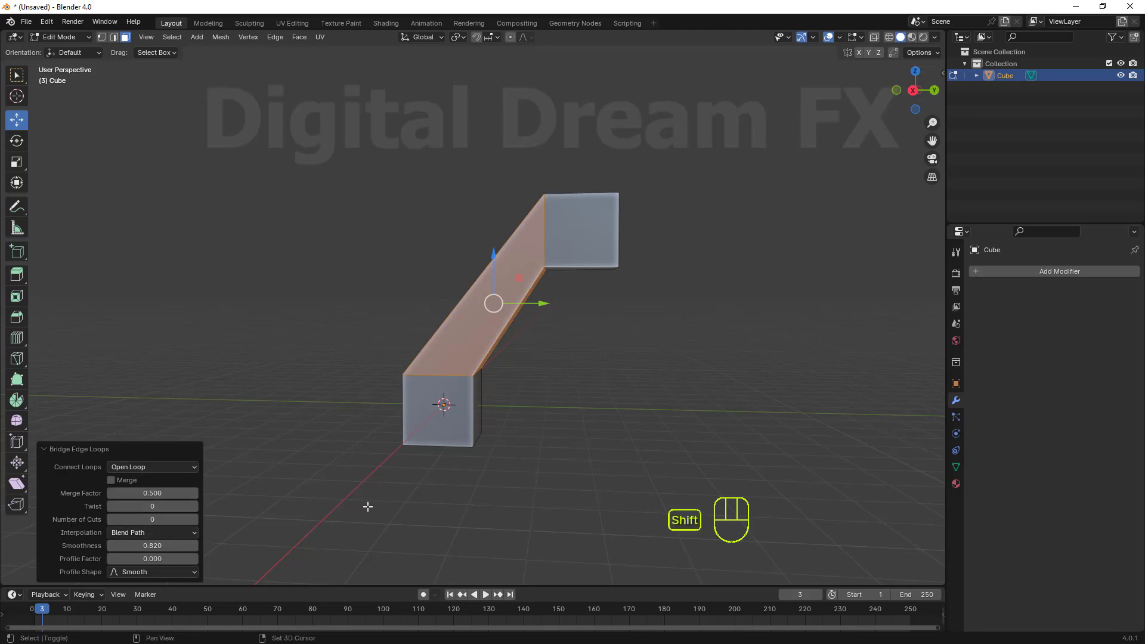
middle_click_drag(367, 506, 376, 374)
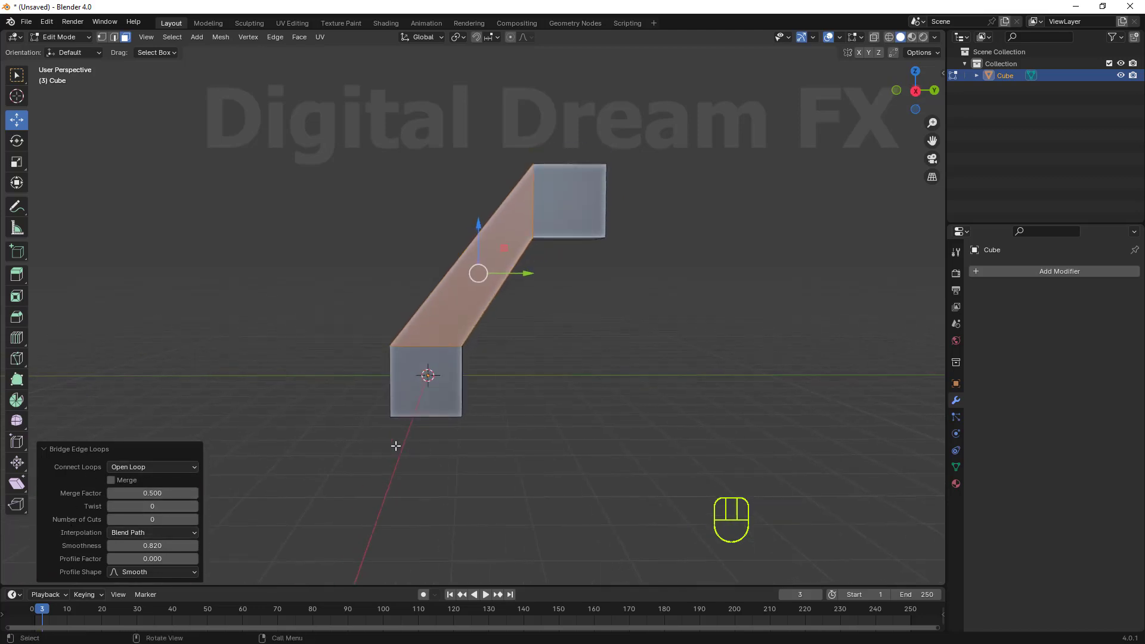
left_click(152, 520)
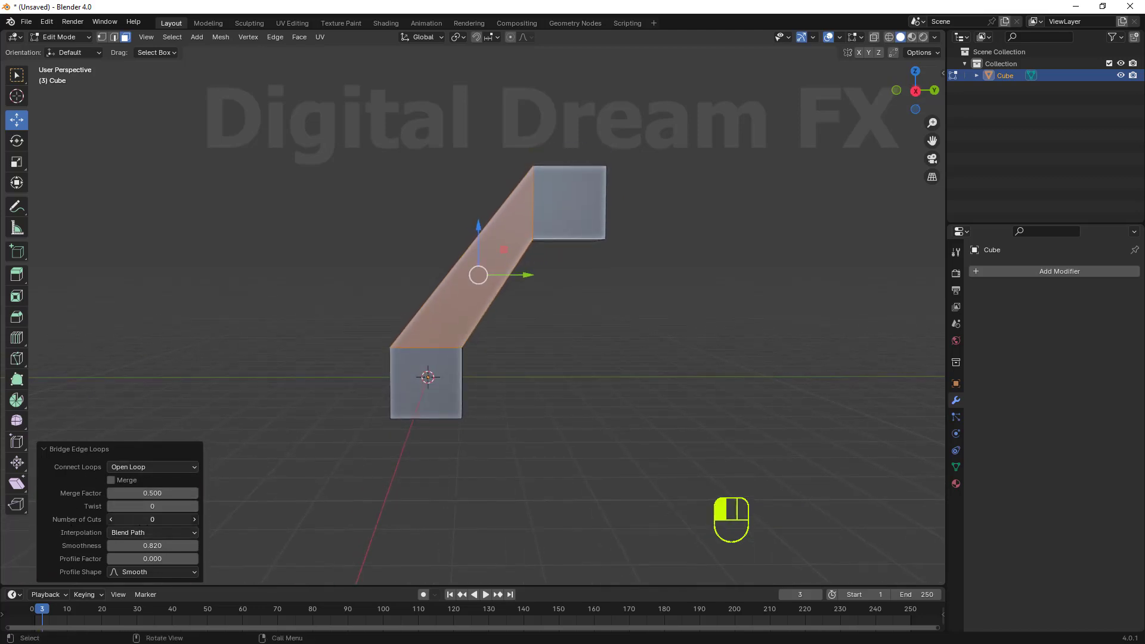
left_click_drag(152, 520, 179, 519)
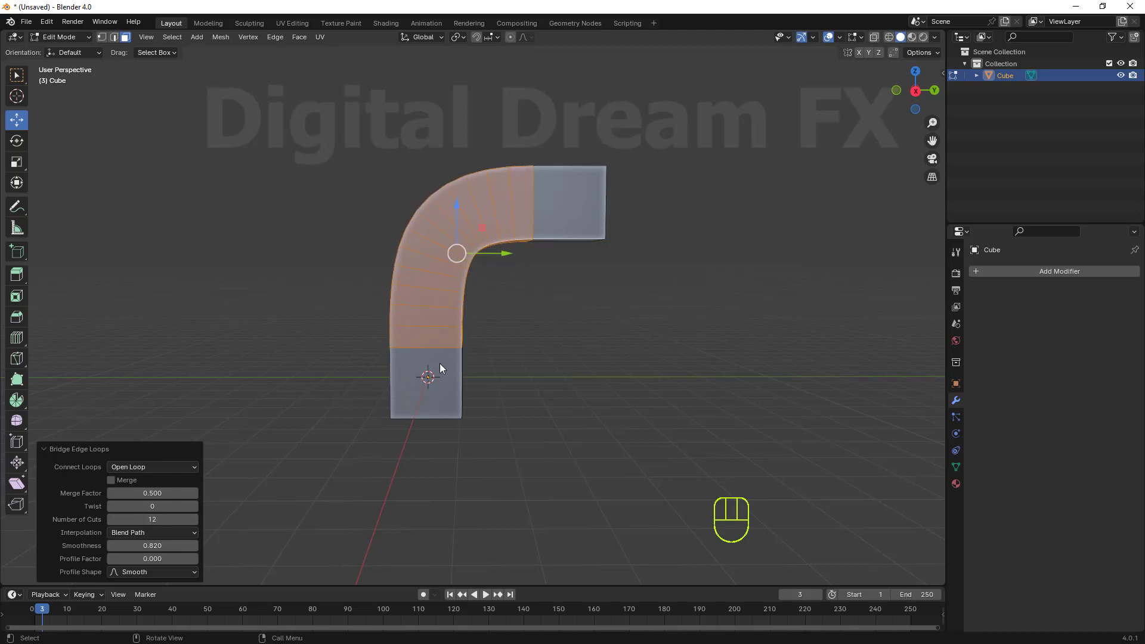
Step: Try Linear interpolation on the bridge between the two cubes, and return it to Blend Path
middle_click_drag(439, 363, 480, 410)
middle_click_drag(396, 391, 390, 367, "shift")
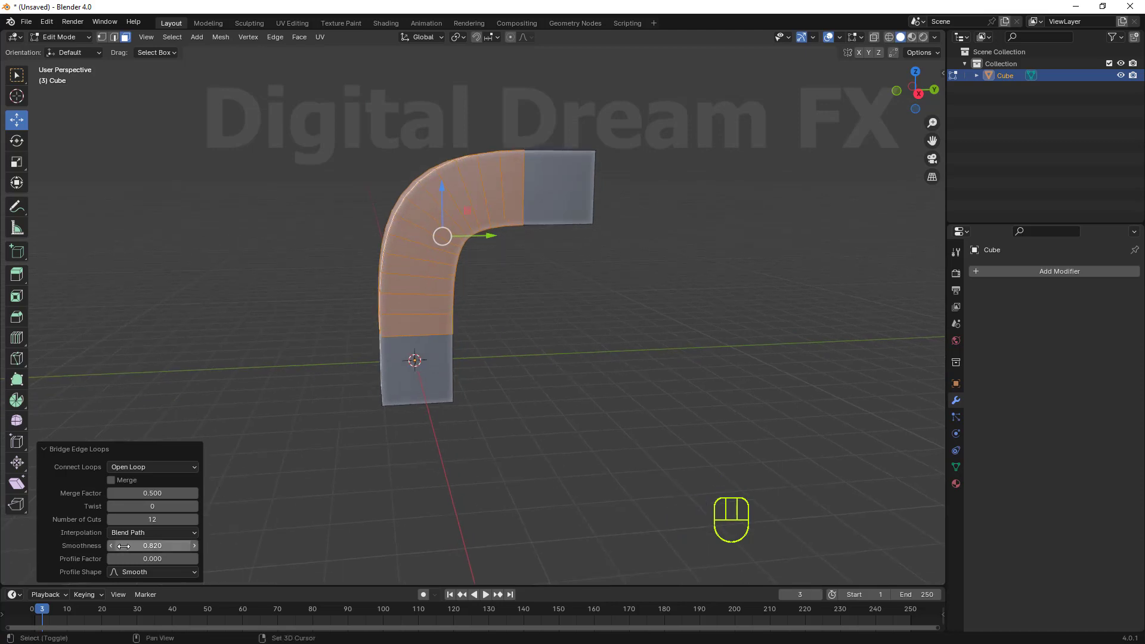
left_click(135, 535)
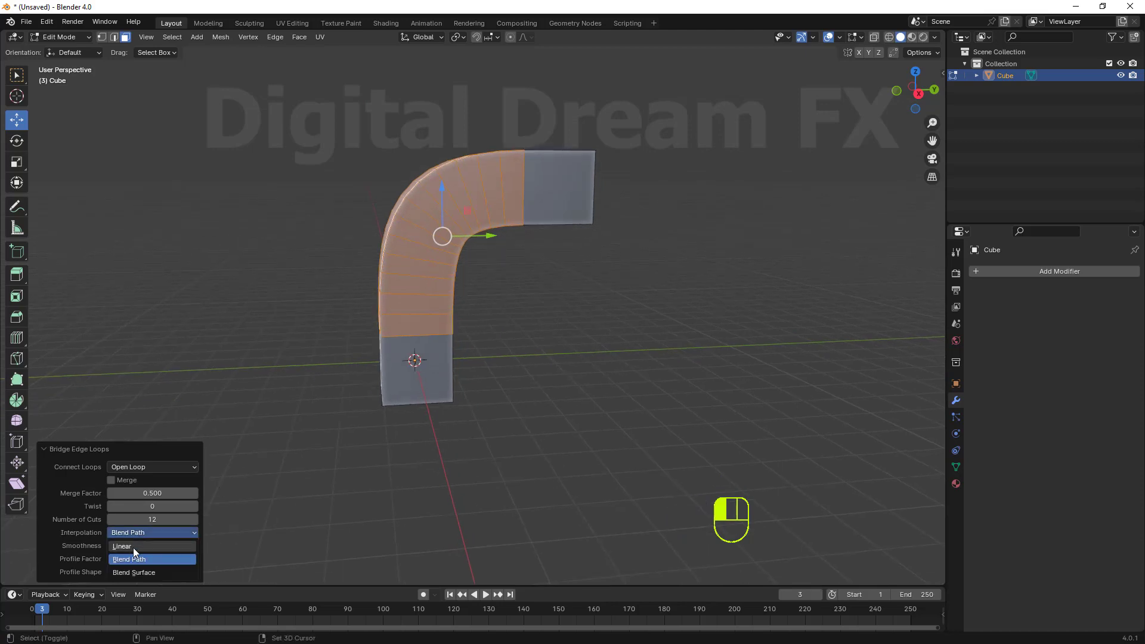
left_click(134, 547)
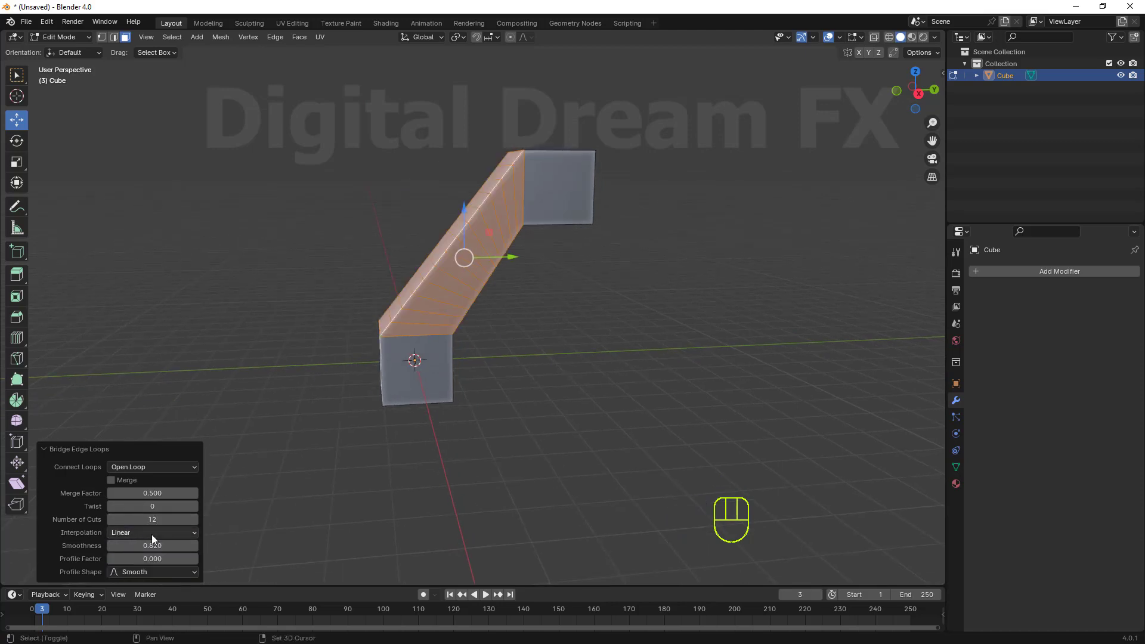
left_click(151, 534)
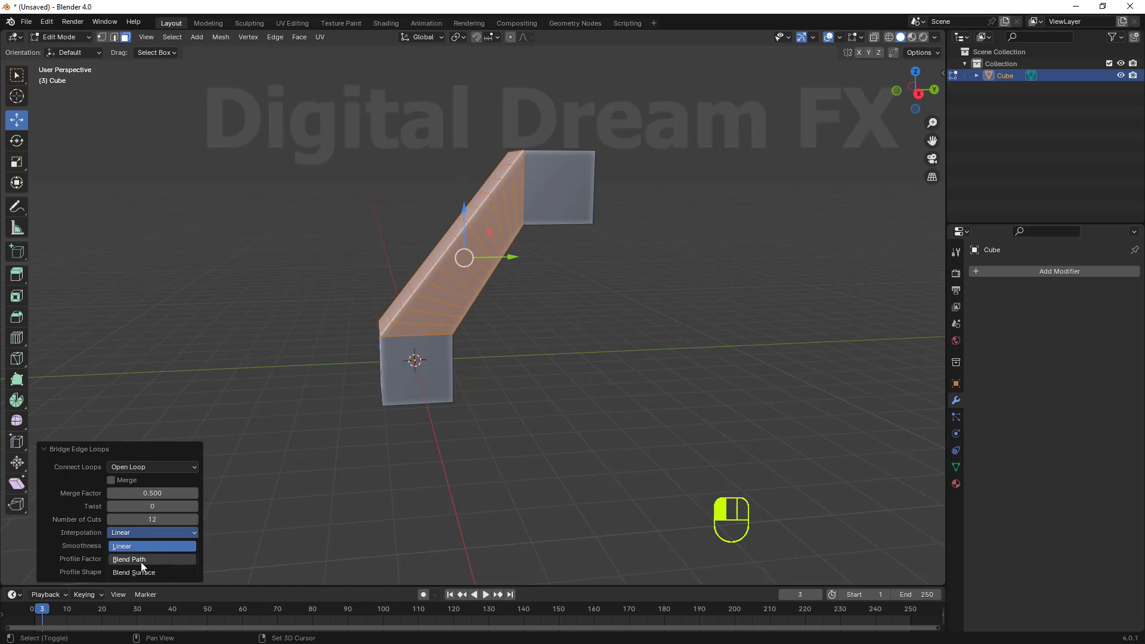
left_click(141, 560)
Step: Set the bridge's interpolation to Blend Surface and its smoothness to 0.250
left_click(149, 533)
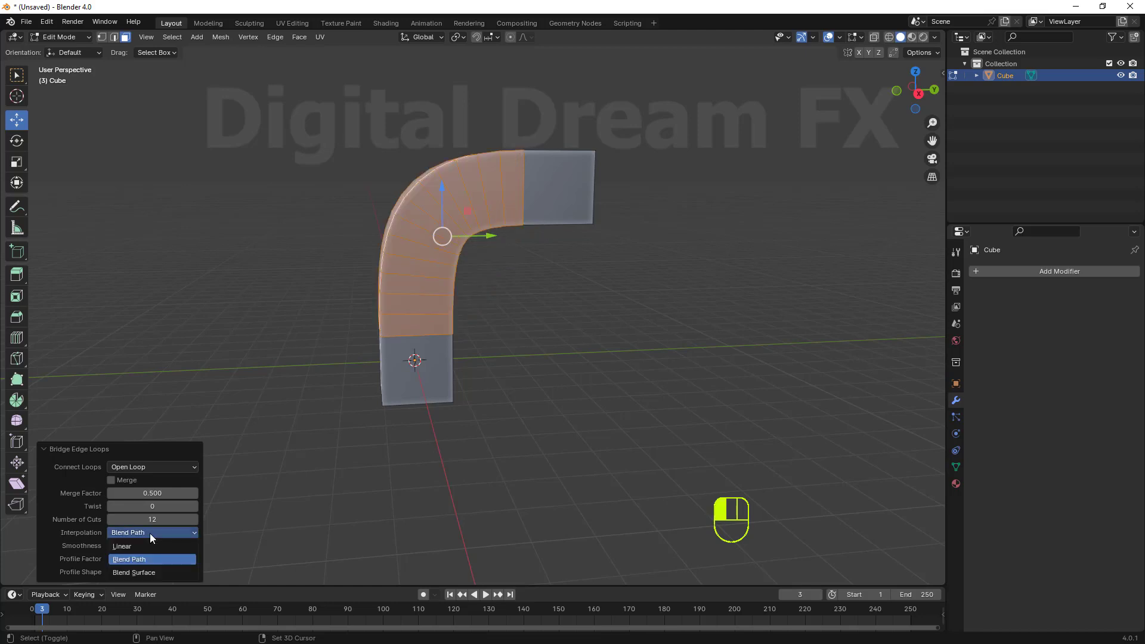
left_click(146, 572)
middle_click_drag(334, 453, 224, 508)
left_click_drag(154, 546, 101, 545)
scroll(511, 356, "down", 2)
middle_click_drag(511, 356, 446, 328)
scroll(471, 343, "up", 1)
scroll(465, 355, "down", 1)
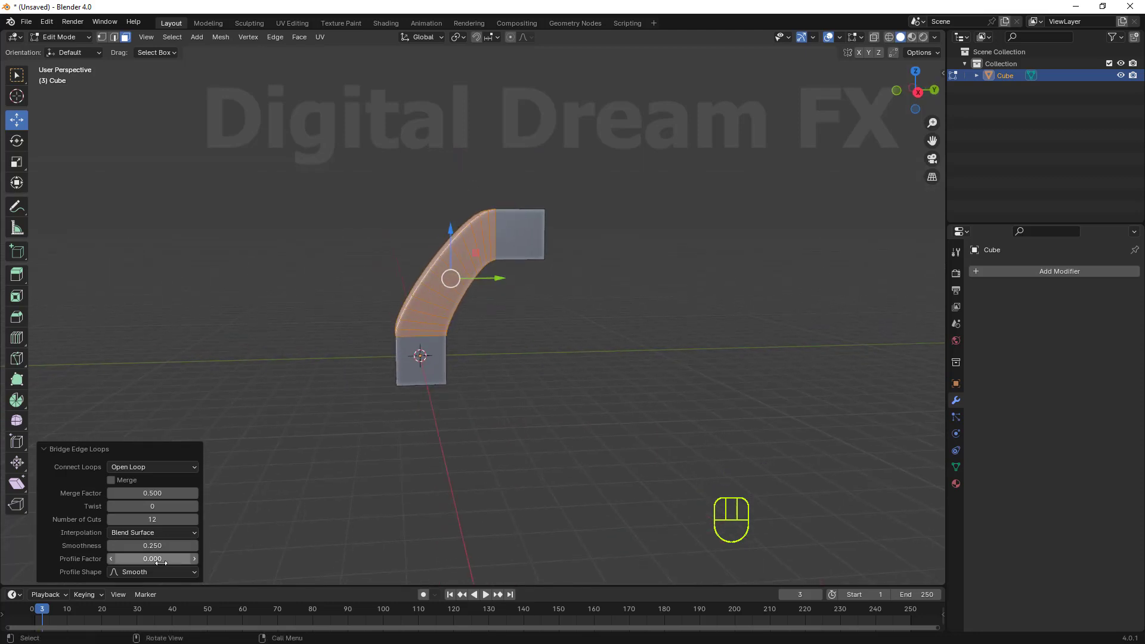
Step: Set the bridge's smoothness to 0.900 and its interpolation back to Blend Path
mouse_move(152, 546)
left_mouse_down()
mouse_move(134, 546)
mouse_move(160, 544)
left_mouse_up()
left_click(159, 533)
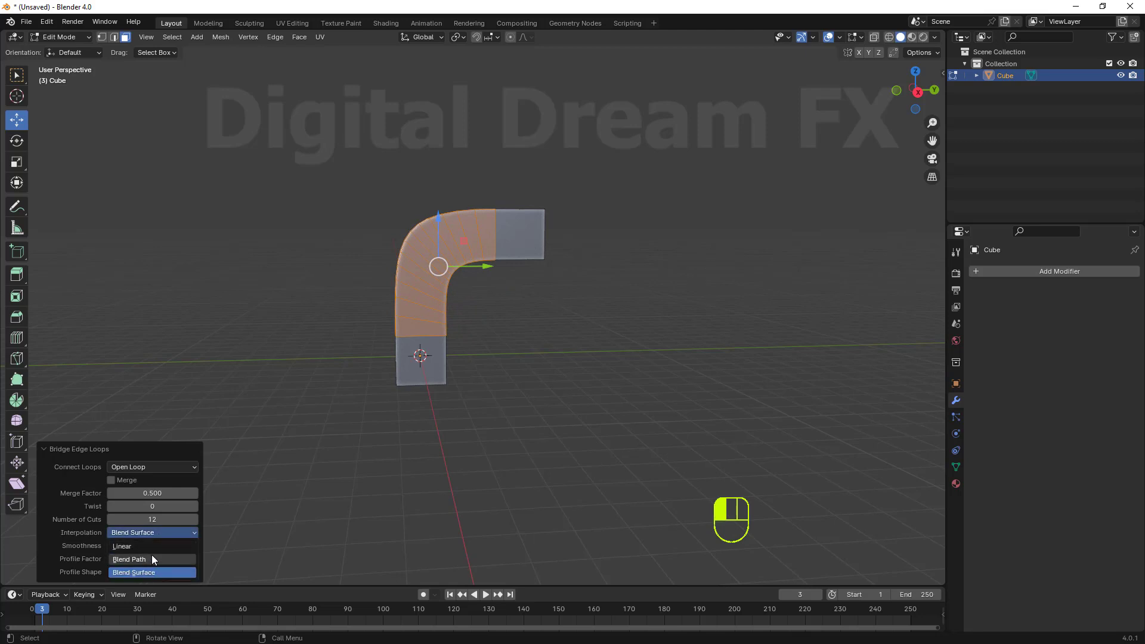
left_click(151, 559)
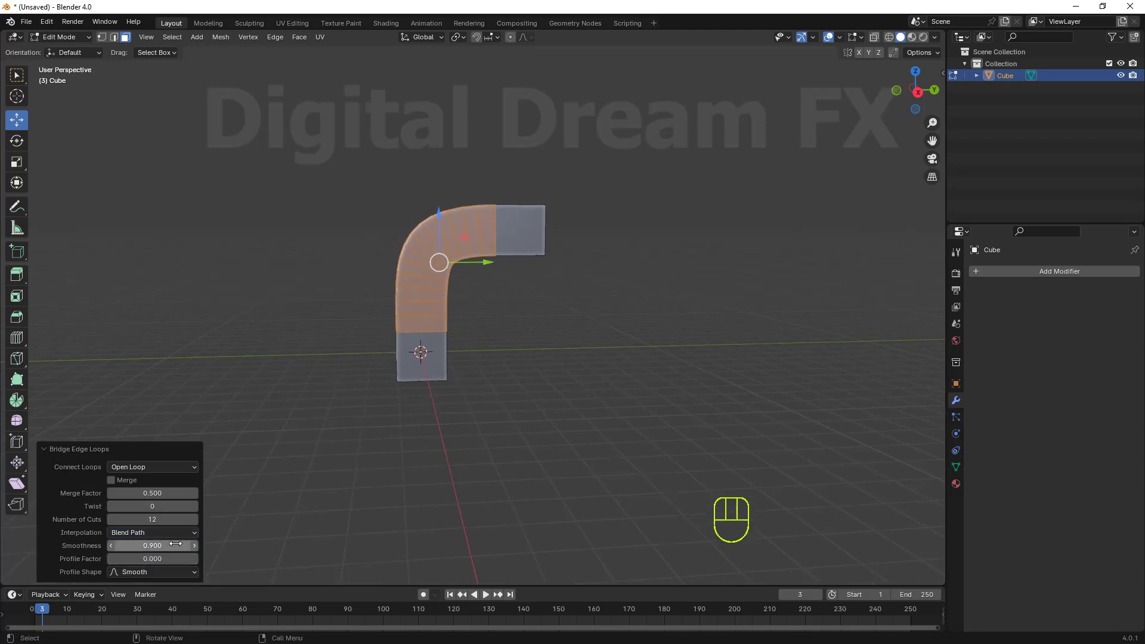
Step: Set the bridge's profile shape to Linear and narrow its middle with a profile factor of -0.760
left_click(141, 571)
left_click(134, 558)
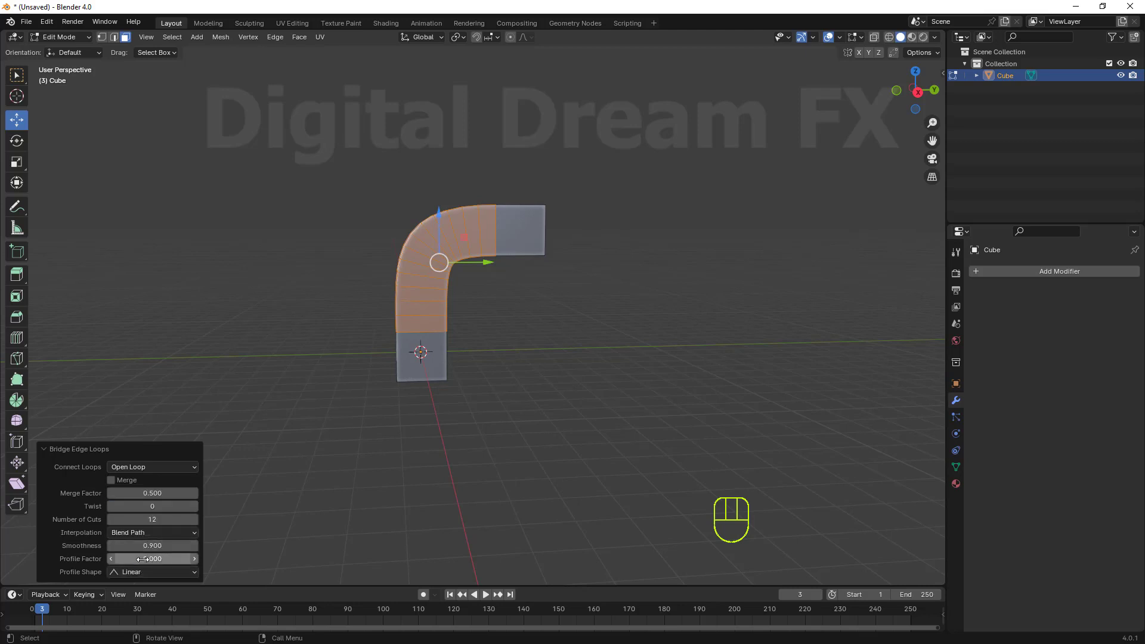
left_click_drag(134, 558, 92, 558)
middle_click_drag(565, 315, 542, 374)
Step: Change the bridge's profile shape to Sphere and its profile factor to -0.560
left_click(145, 571)
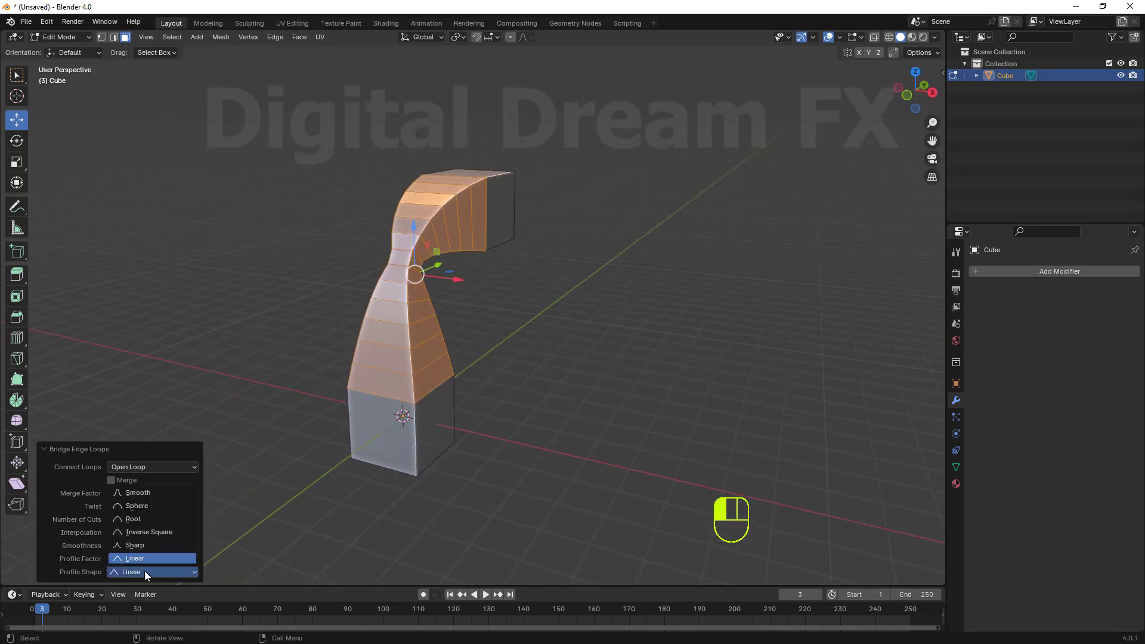
left_click(142, 504)
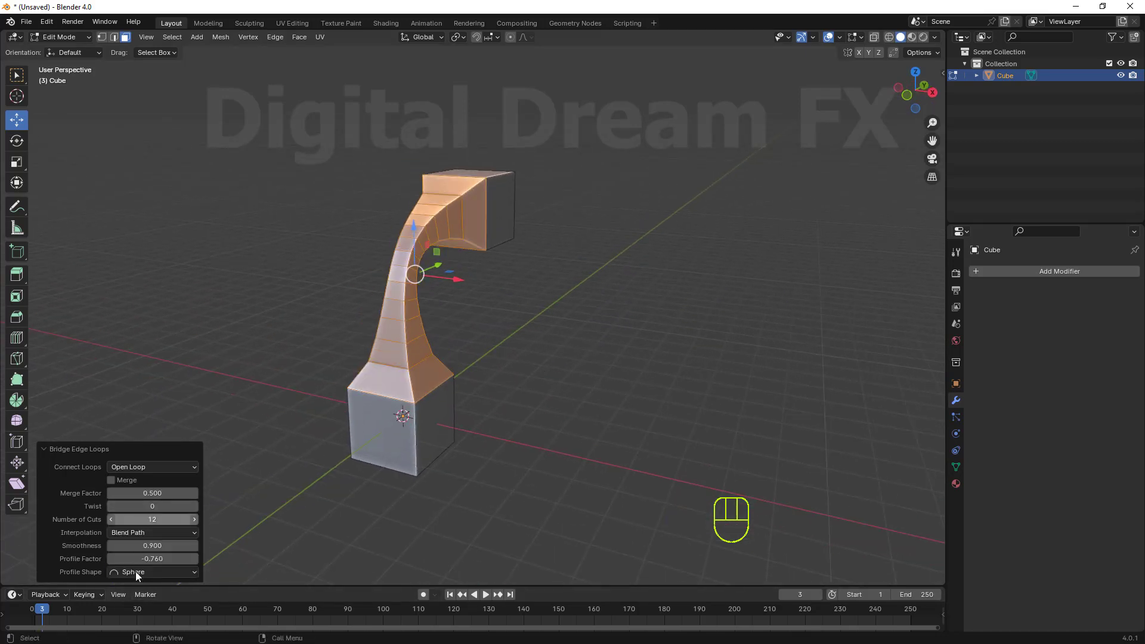
middle_click_drag(474, 432, 400, 418)
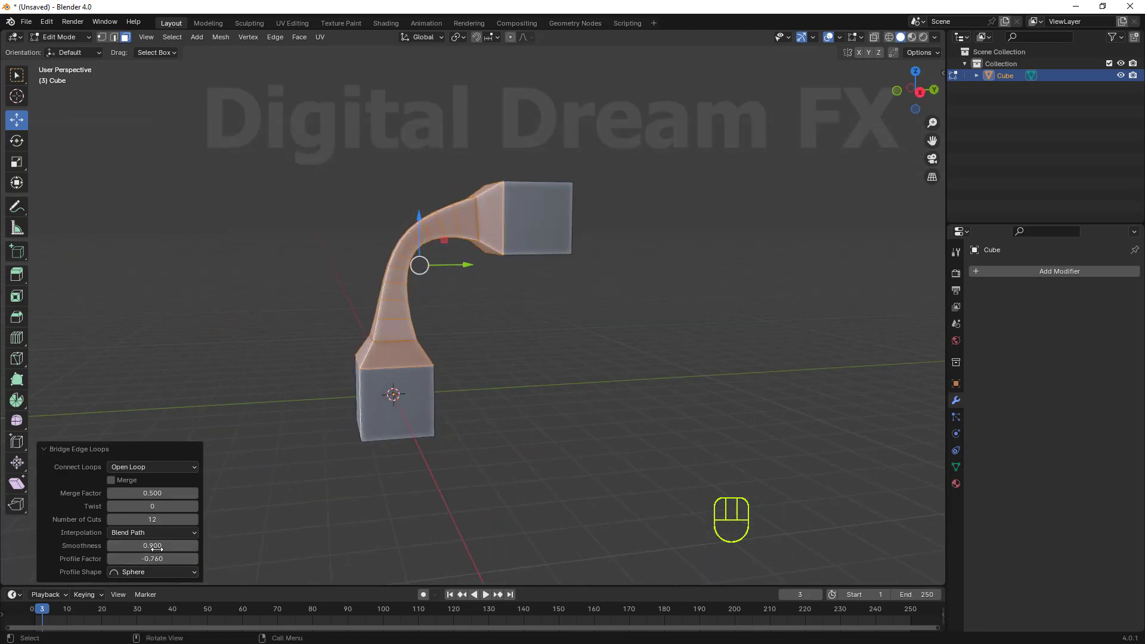
mouse_move(156, 558)
left_mouse_down()
mouse_move(179, 558)
mouse_move(132, 558)
mouse_move(185, 559)
mouse_move(136, 559)
left_mouse_up()
scroll(486, 327, "down", 2)
middle_click_drag(486, 326, 591, 417)
Step: Change the bridge's profile shape to Sharp and view the result from another side
left_click(165, 571)
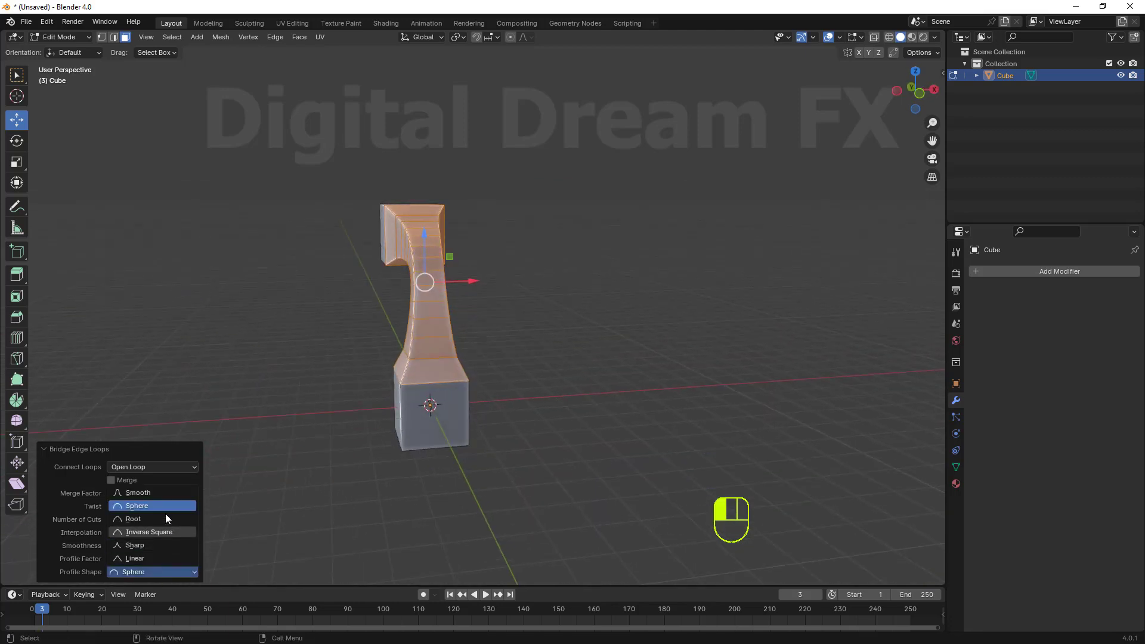
left_click(152, 546)
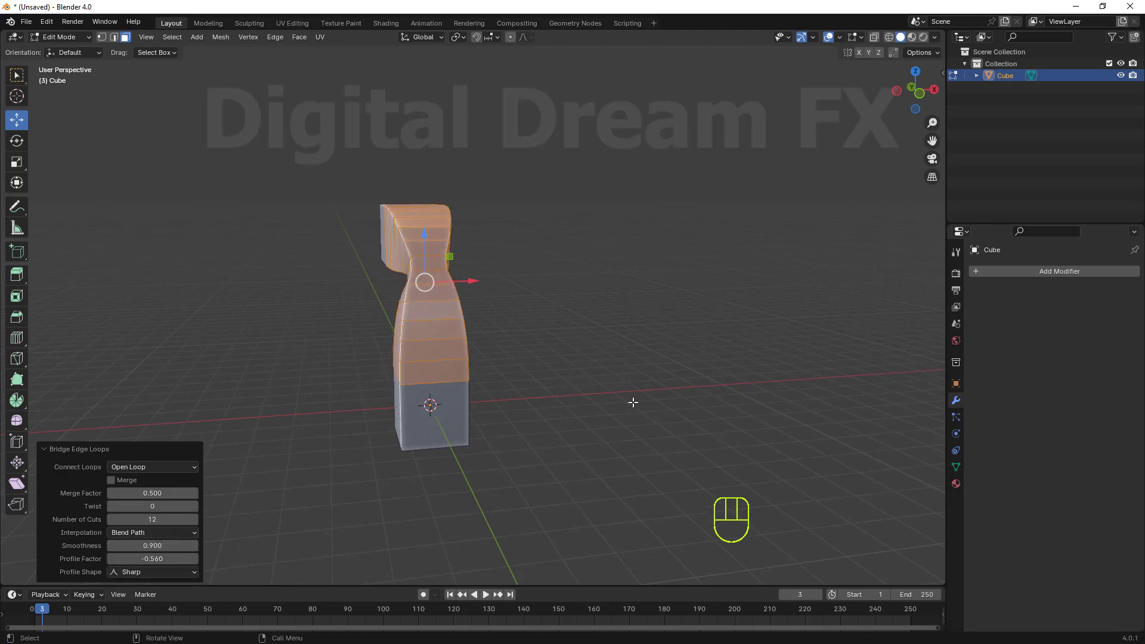
middle_click_drag(631, 402, 390, 413)
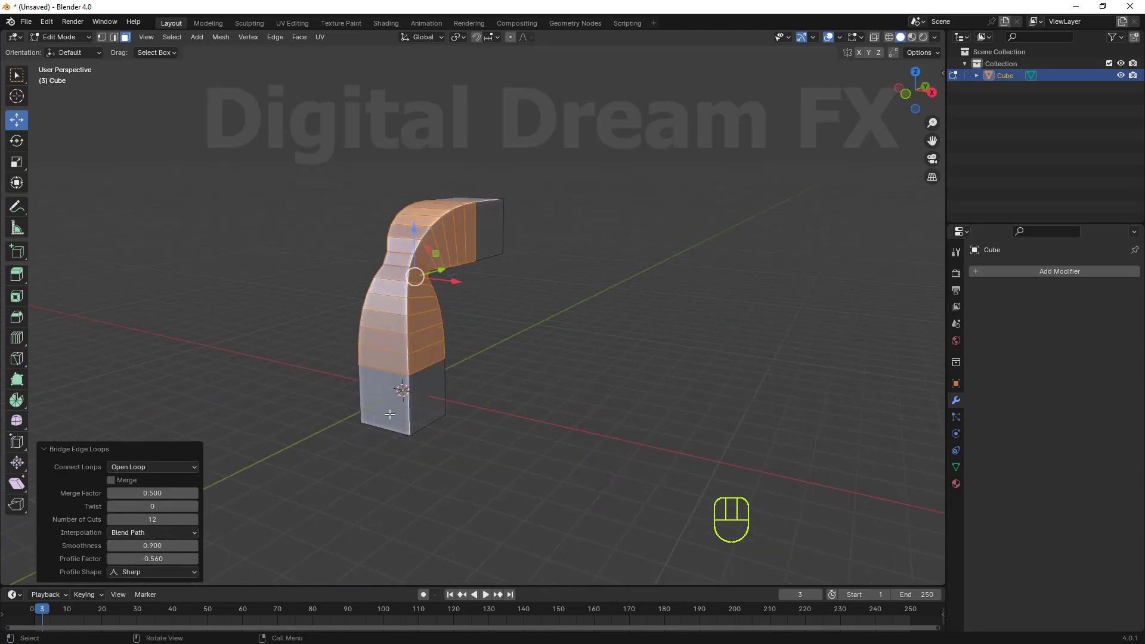
Step: Switch the bridge's profile shape to Linear and set its profile factor to -0.690
left_click(142, 572)
left_click(131, 560)
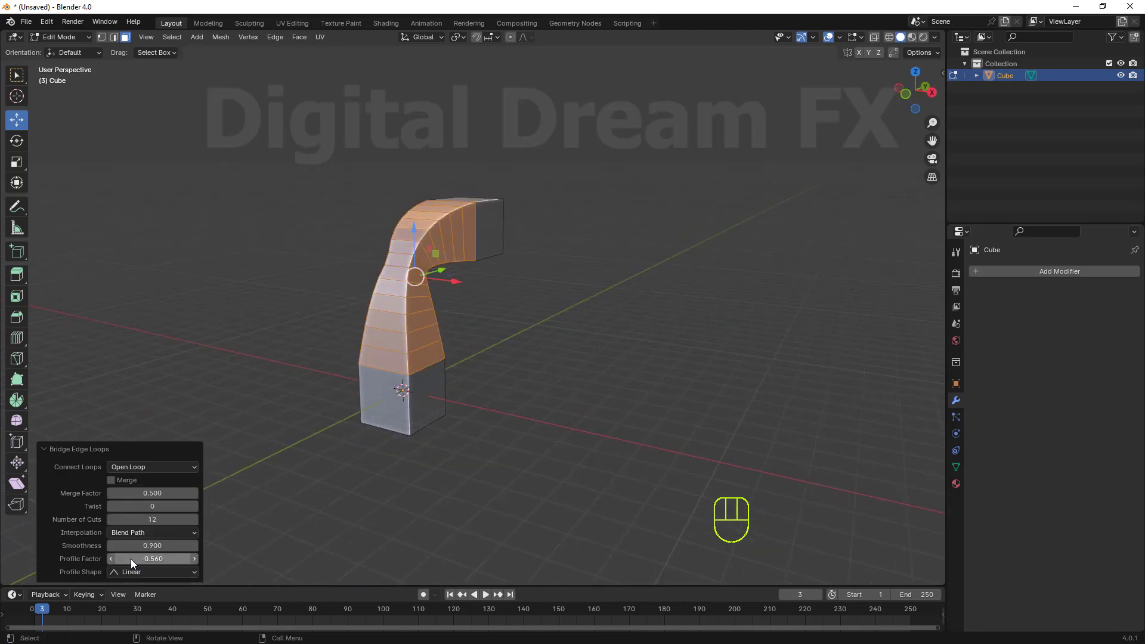
middle_click_drag(537, 429, 522, 431)
left_click_drag(165, 560, 152, 560)
Step: Set the bridge's profile shape to Root
left_click(153, 571)
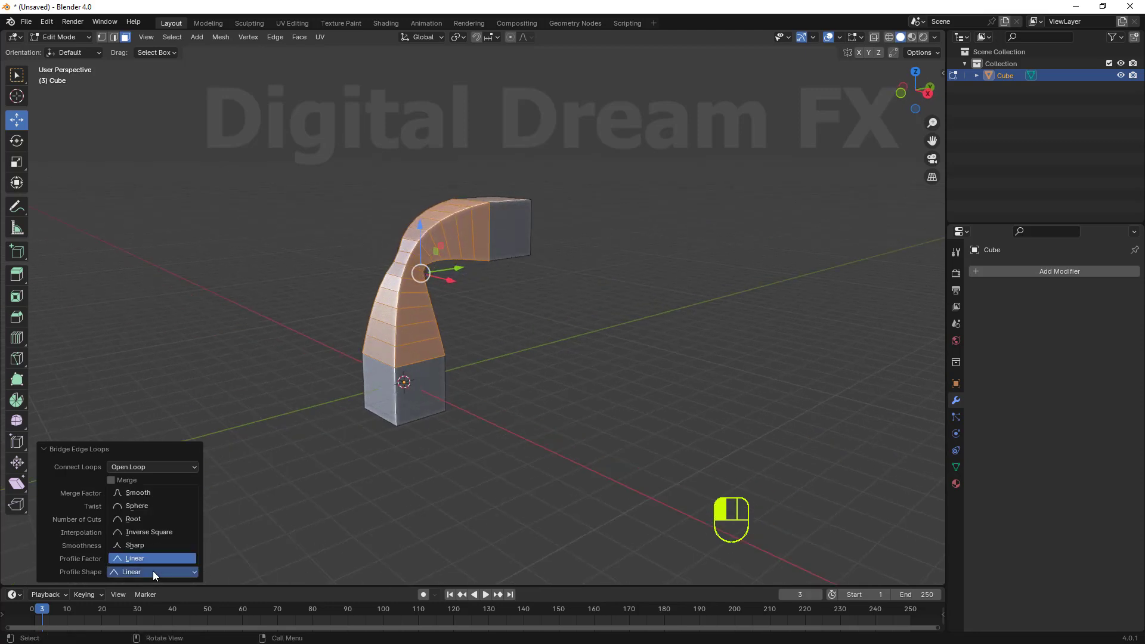
left_click(143, 520)
middle_click_drag(388, 495, 525, 471)
Step: Raise the bridge's number of cuts to 18 and further to 23 for a smoother curve
left_click_drag(173, 520, 184, 519)
middle_click_drag(653, 423, 545, 424)
scroll(546, 424, "up", 2)
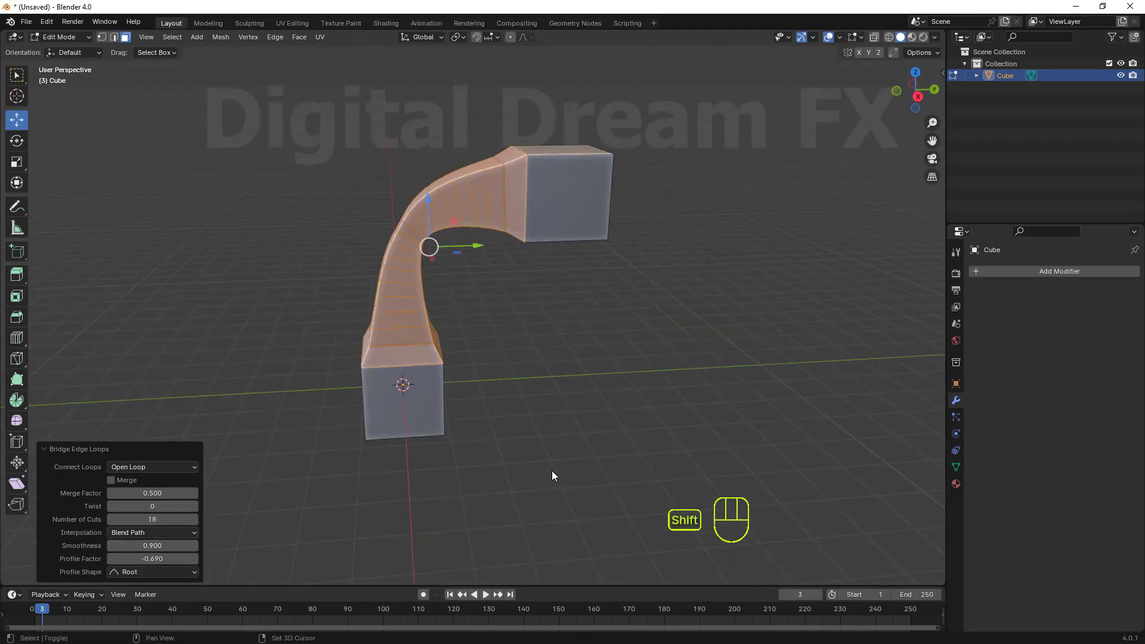
middle_click_drag(552, 470, 555, 495, "shift")
left_click_drag(153, 519, 163, 519)
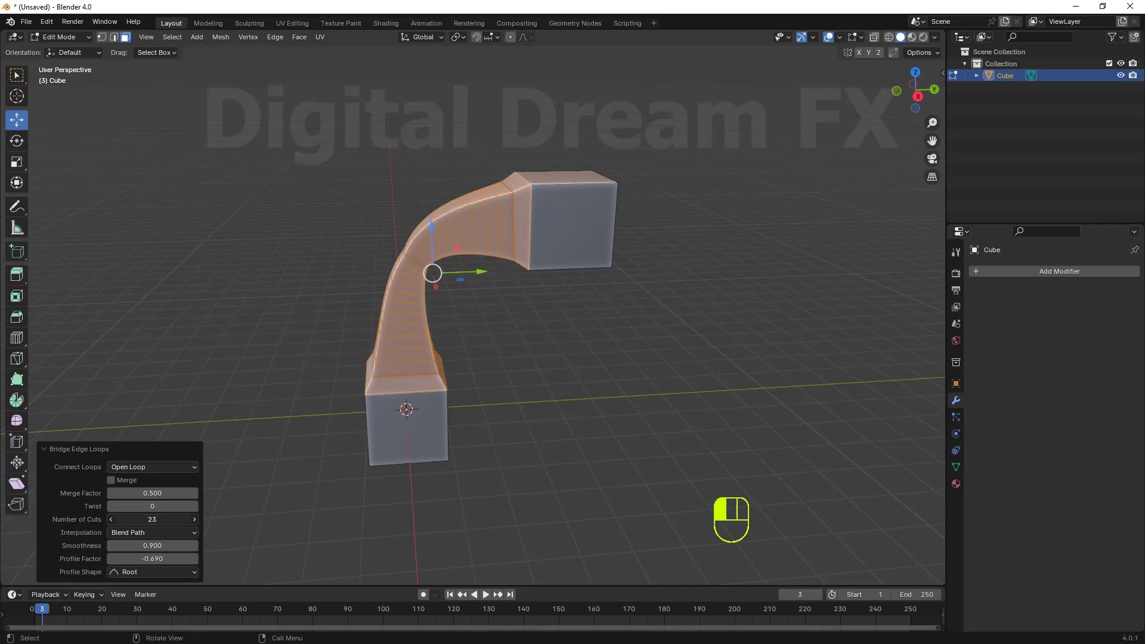
Step: Replace the bridge selection with a face on its outer side and examine the curved connection from several angles
middle_click_drag(420, 443, 586, 420)
scroll(585, 419, "down", 2)
left_click(403, 205)
scroll(500, 372, "down", 2)
middle_click_drag(574, 349, 528, 422)
scroll(500, 372, "up", 4)
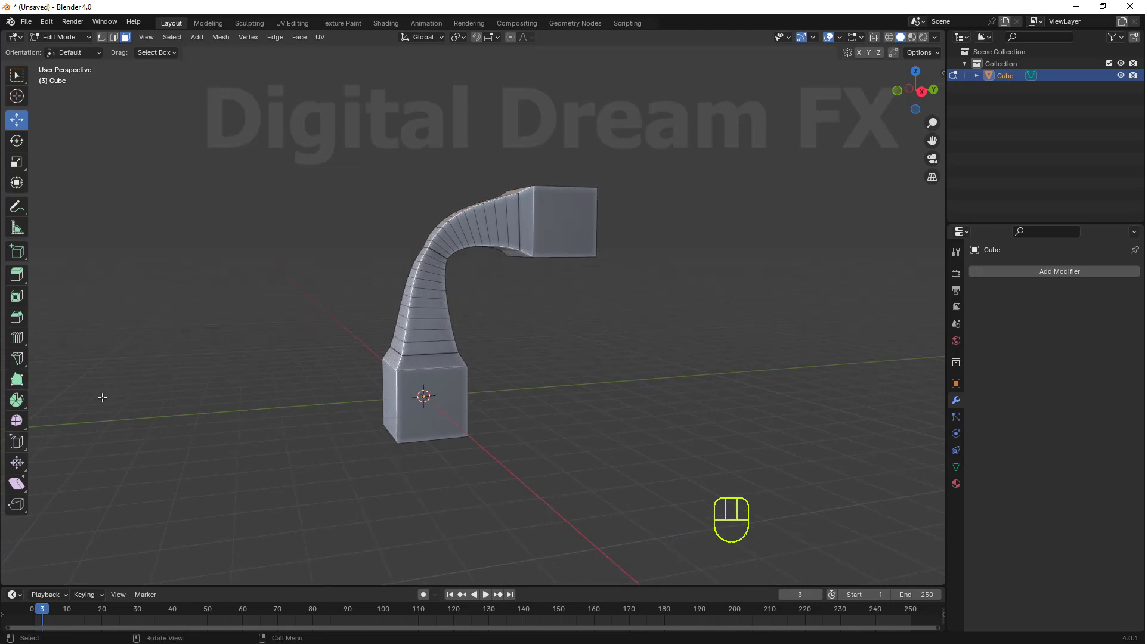
middle_click_drag(251, 421, 276, 425)
middle_click_drag(463, 446, 422, 466, "shift")
middle_click_drag(421, 465, 409, 429, "shift")
middle_click_drag(441, 430, 450, 429)
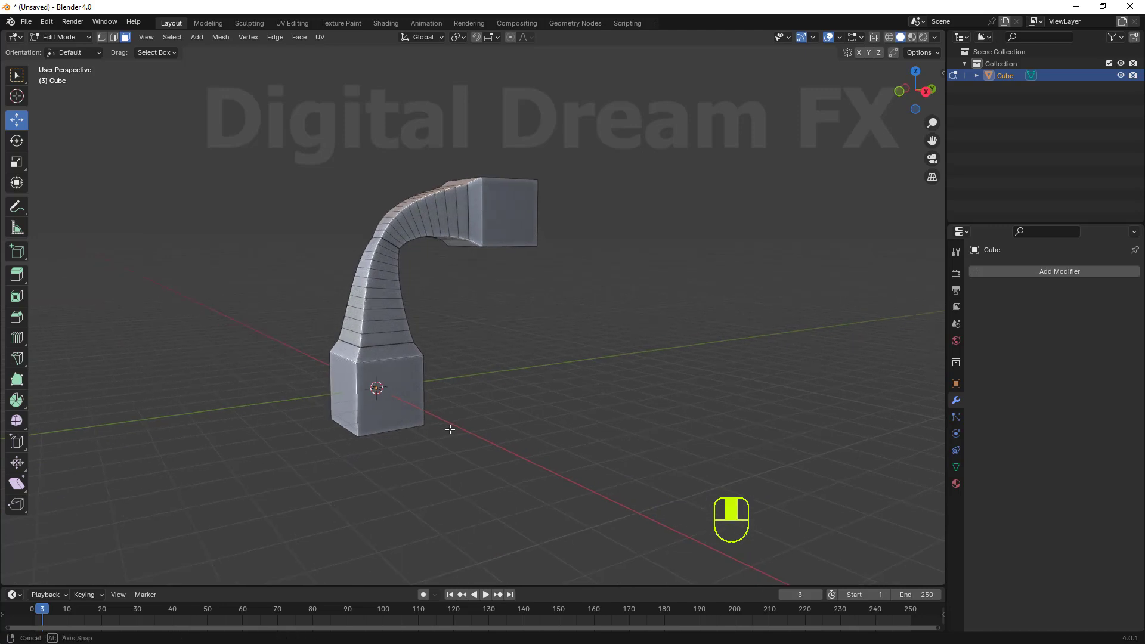
middle_click_drag(392, 409, 303, 426, "shift")
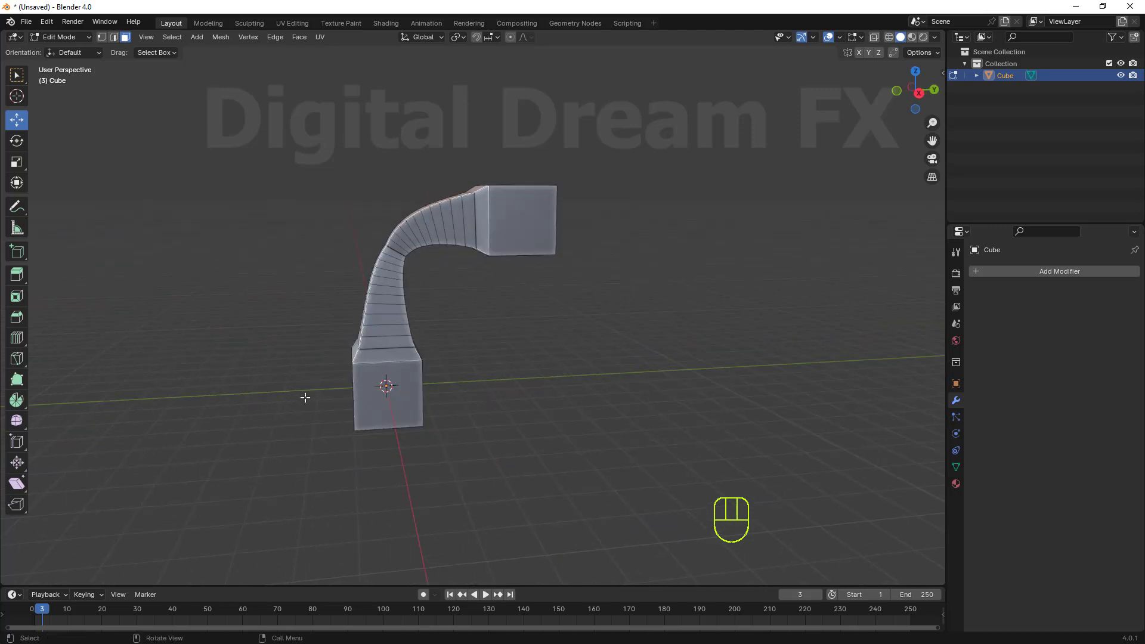